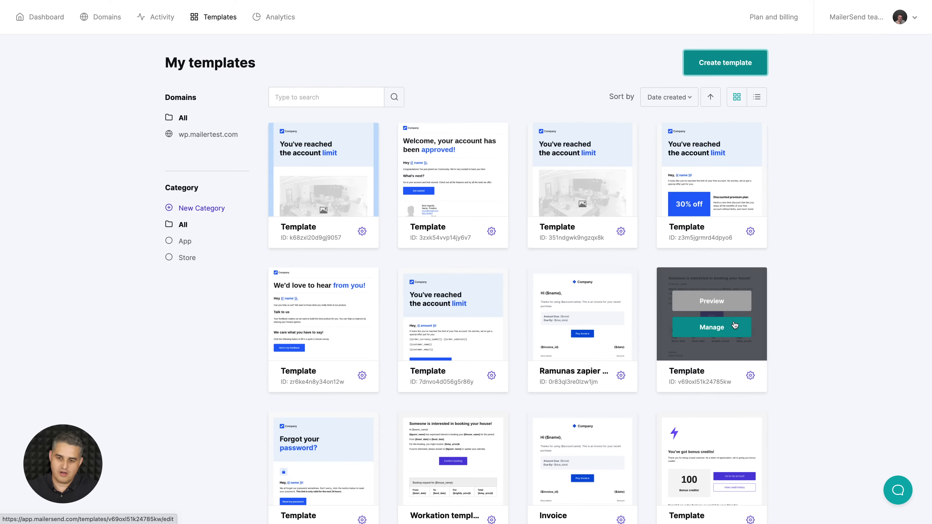
# Scroll through the My templates list of existing email templates.
pyautogui.scroll(-3, 735, 325)
pyautogui.scroll(3, 735, 326)
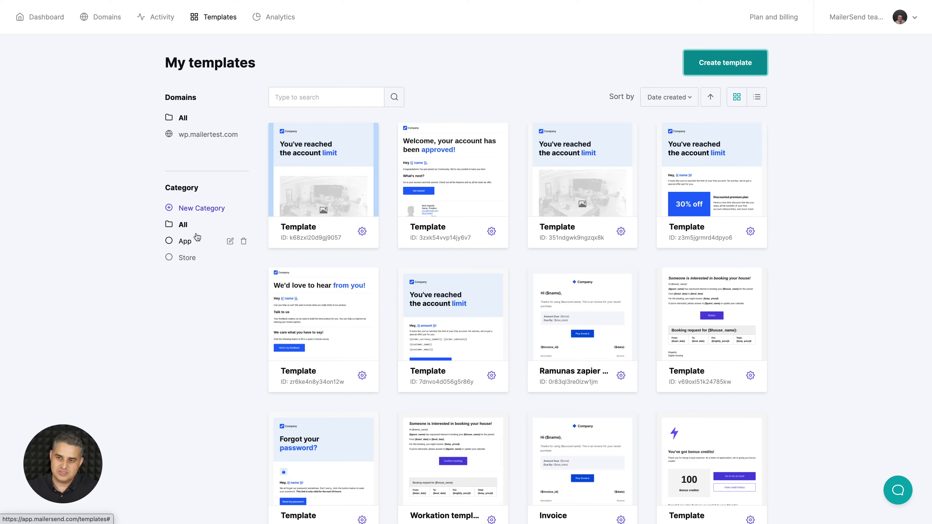
# Start a new template in the Drag & drop editor and pick the Upgrade to premium gallery card.
pyautogui.click(732, 66)
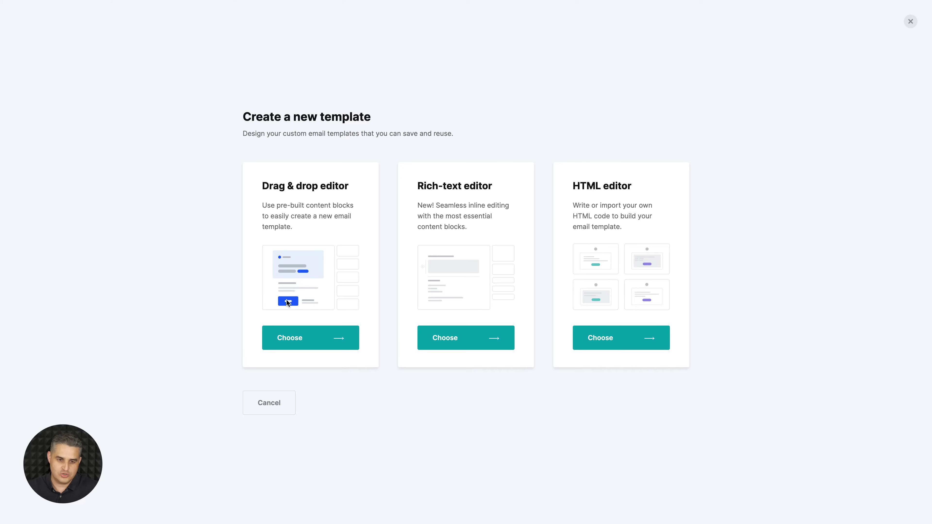
pyautogui.click(291, 341)
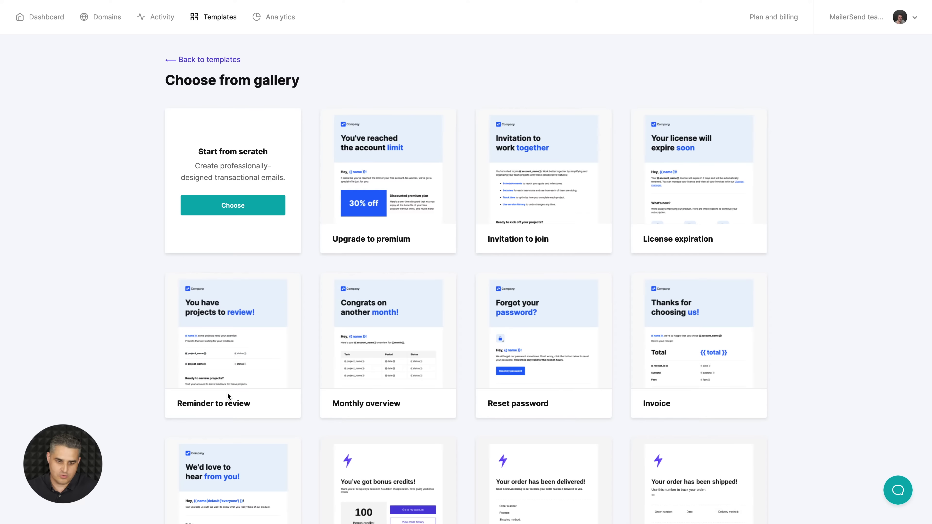
pyautogui.moveTo(548, 357)
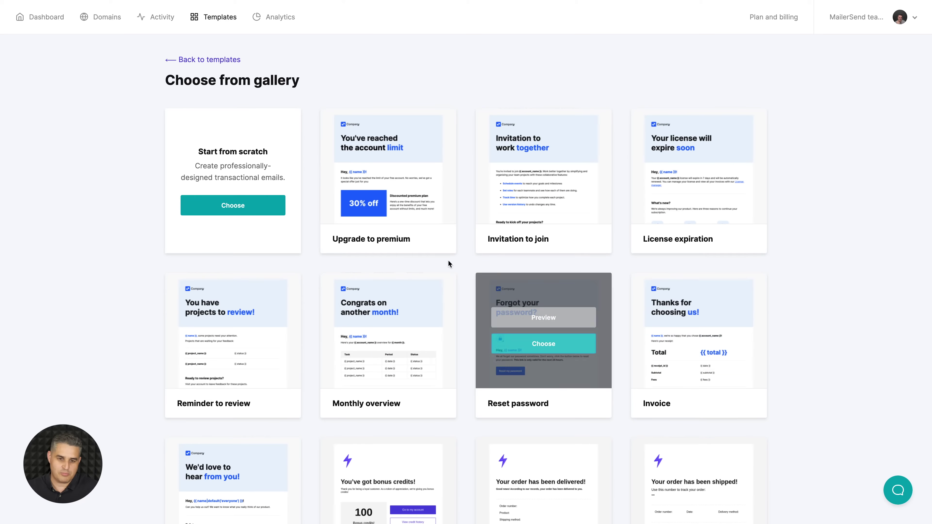
pyautogui.moveTo(398, 216)
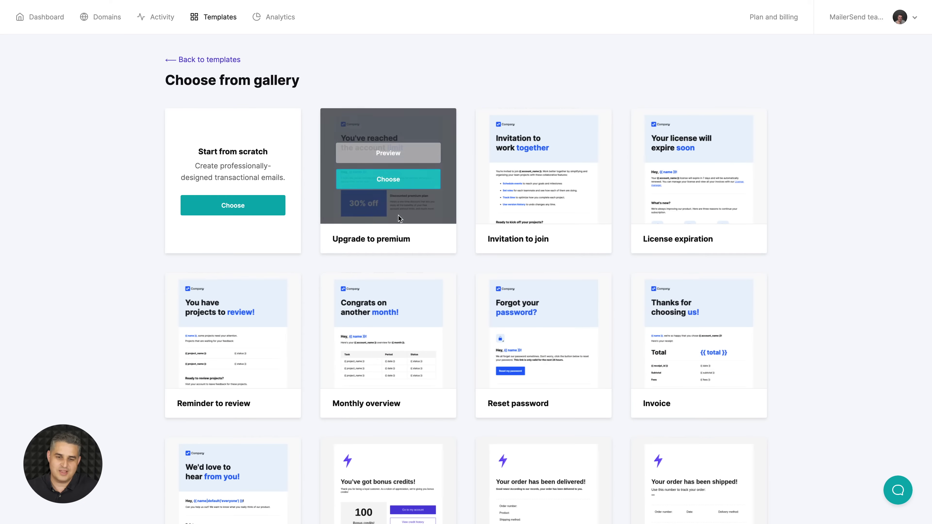
# Start from Upgrade to premium and add Divider, Product and Table blocks below the header.
pyautogui.click(386, 180)
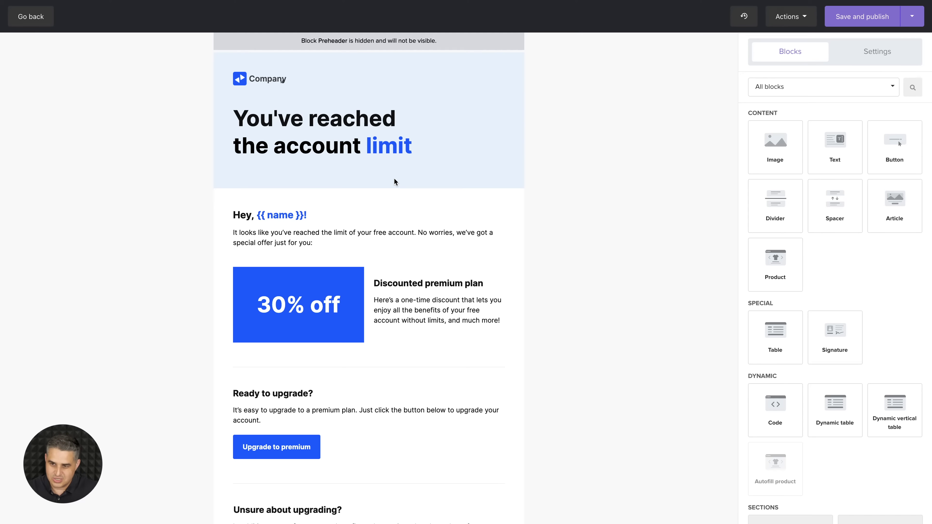
pyautogui.moveTo(775, 208); pyautogui.dragTo(387, 213)
pyautogui.moveTo(776, 260); pyautogui.dragTo(353, 194)
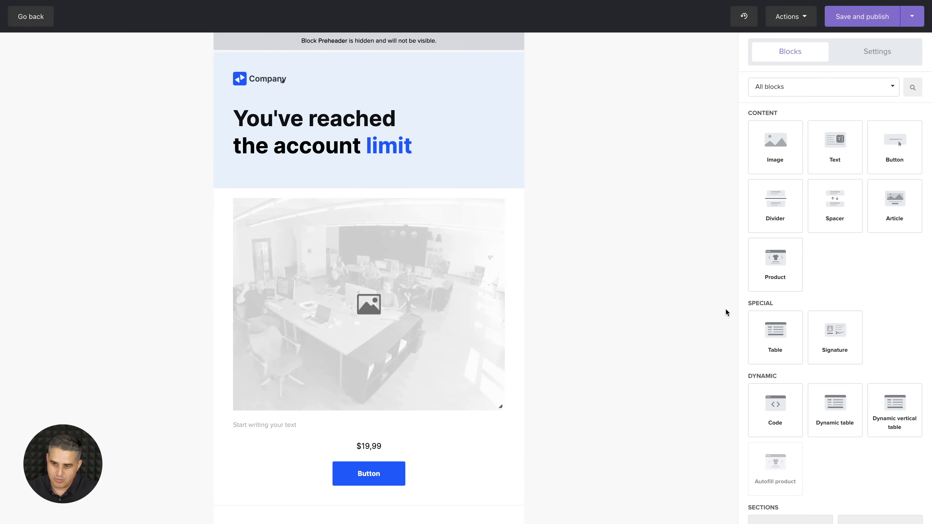
pyautogui.moveTo(776, 339); pyautogui.dragTo(378, 190)
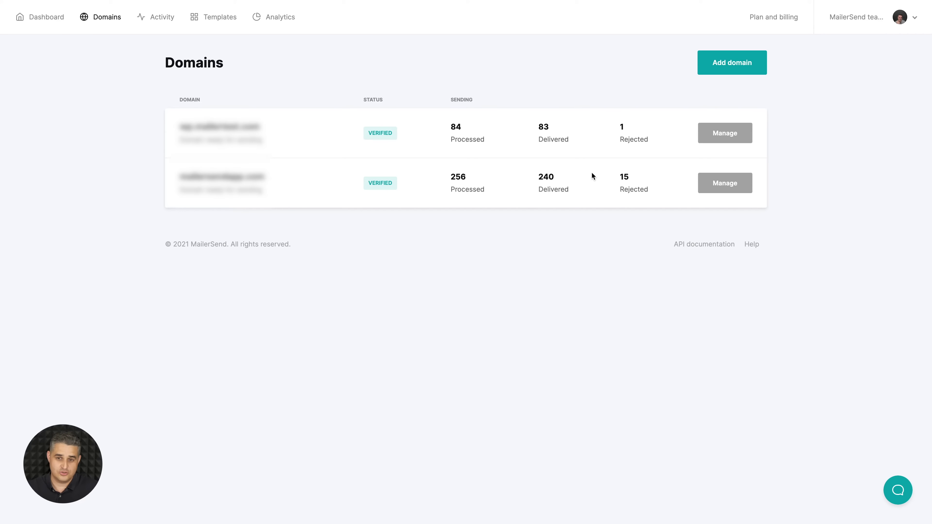
# Add mycustomdomain.com as a new sending domain by pasting its name into the form.
pyautogui.click(725, 66)
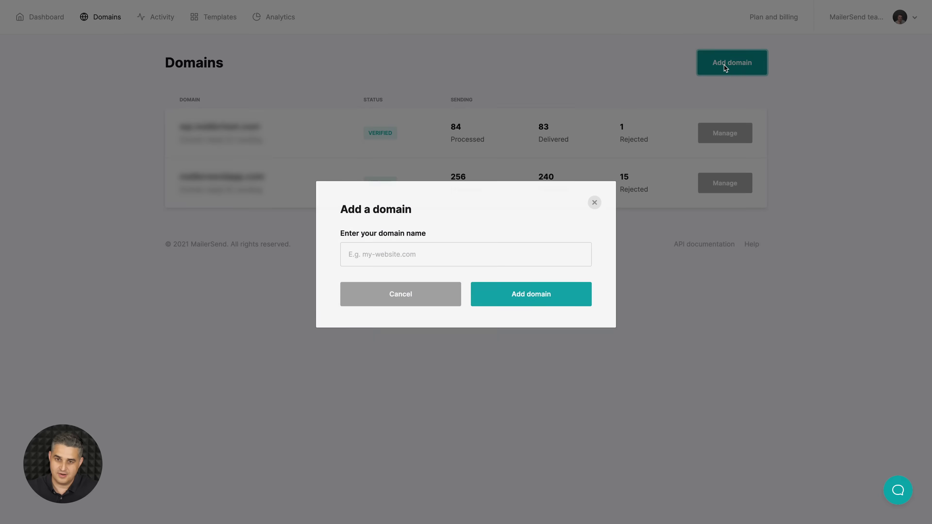
pyautogui.click(388, 263)
pyautogui.write('mycustomdomain.com')
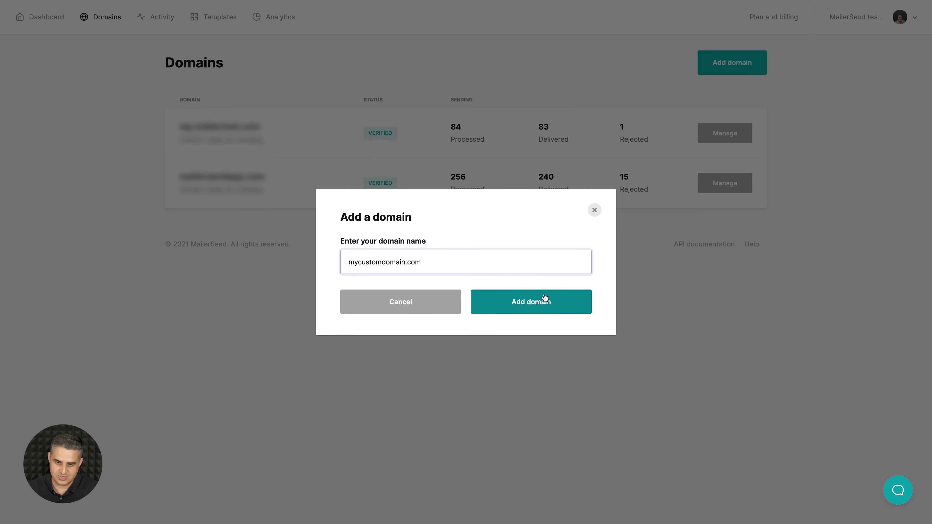
pyautogui.click(537, 305)
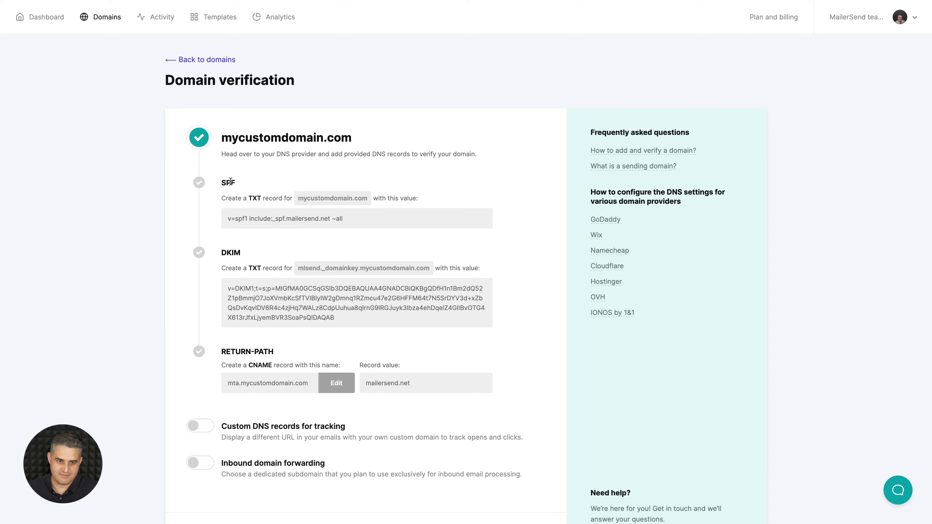
# Edit and save the RETURN-PATH record name for mycustomdomain.com.
pyautogui.scroll(-2, 264, 202)
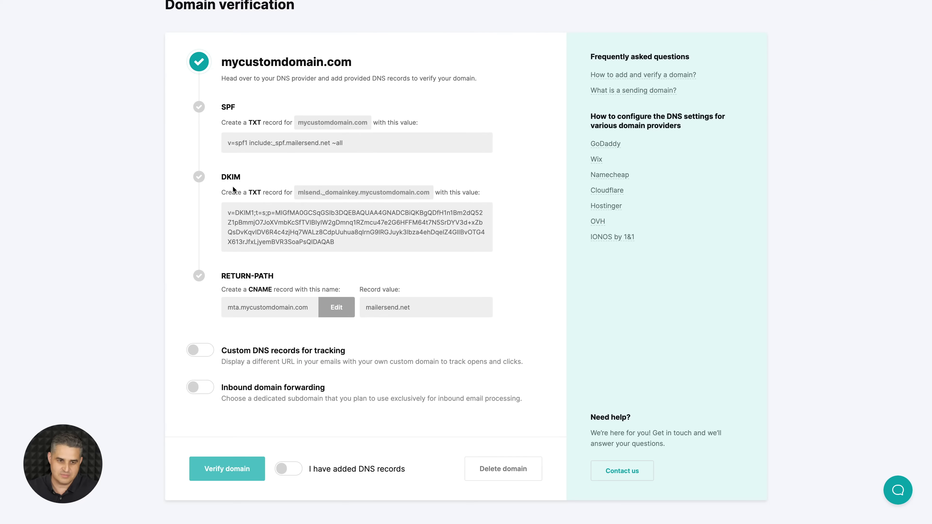
pyautogui.scroll(-1, 290, 217)
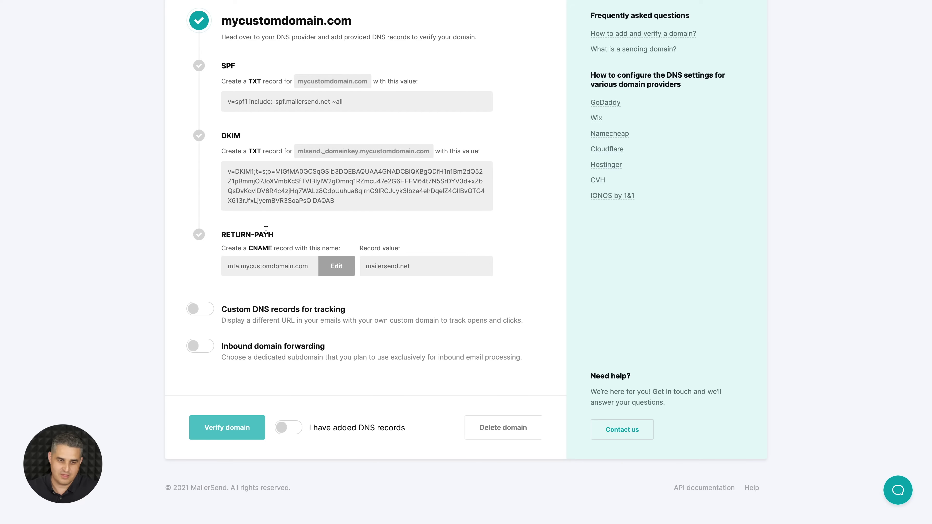
pyautogui.click(337, 268)
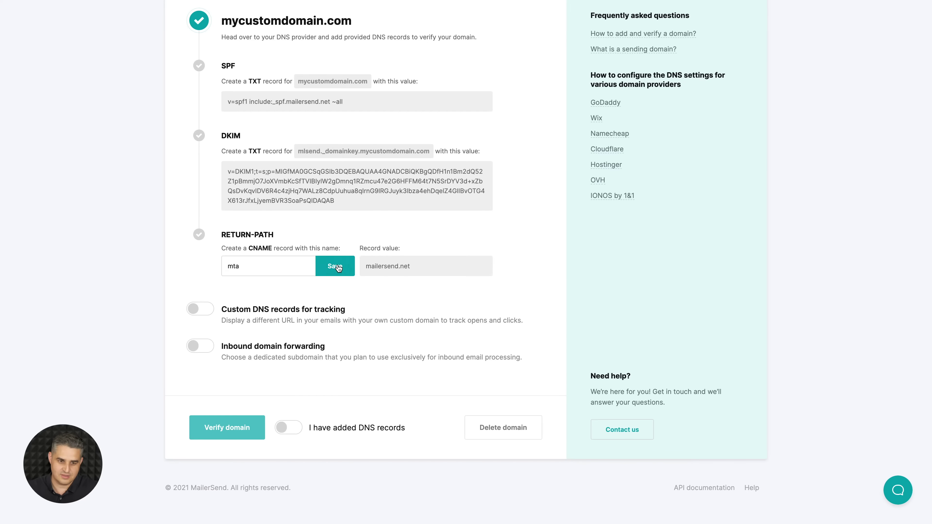
pyautogui.click(339, 268)
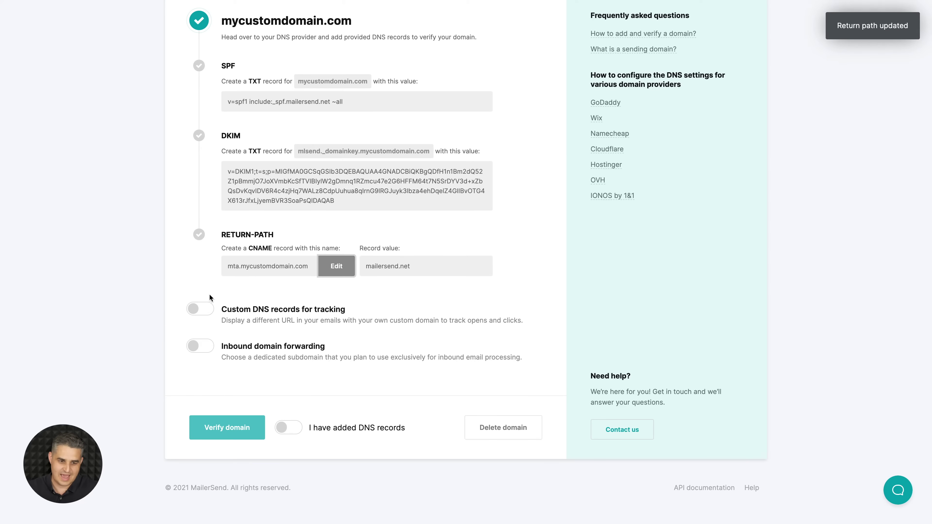
# Enable custom tracking DNS records and inbound forwarding, and mark the DNS records as added.
pyautogui.click(195, 308)
pyautogui.scroll(-3, 291, 280)
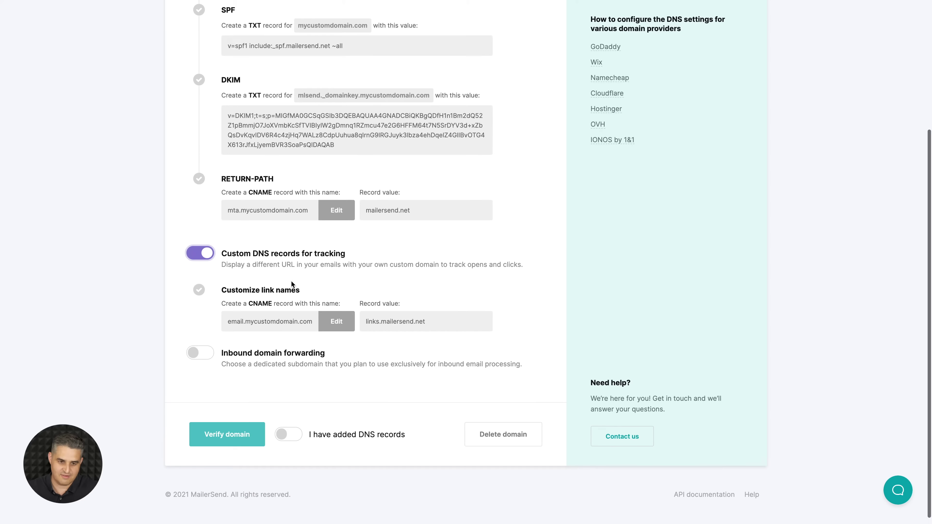
pyautogui.click(196, 348)
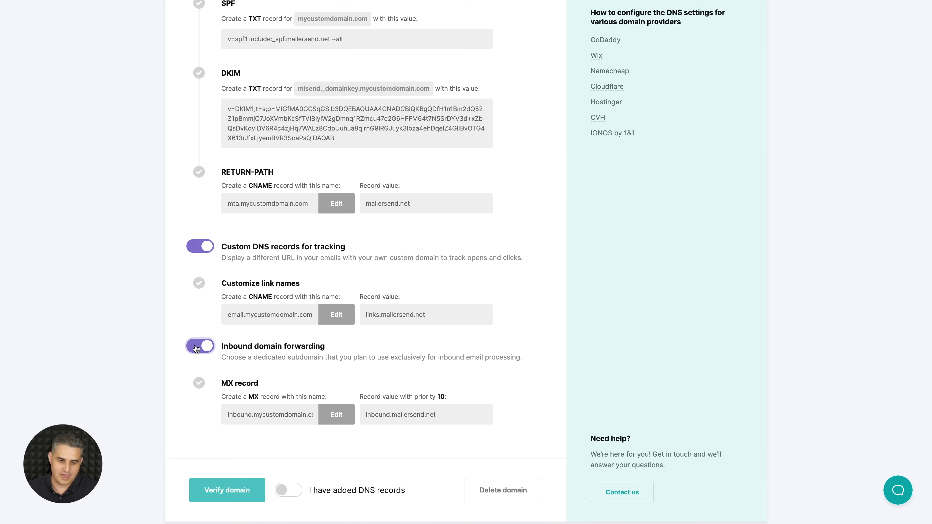
pyautogui.scroll(-3, 302, 326)
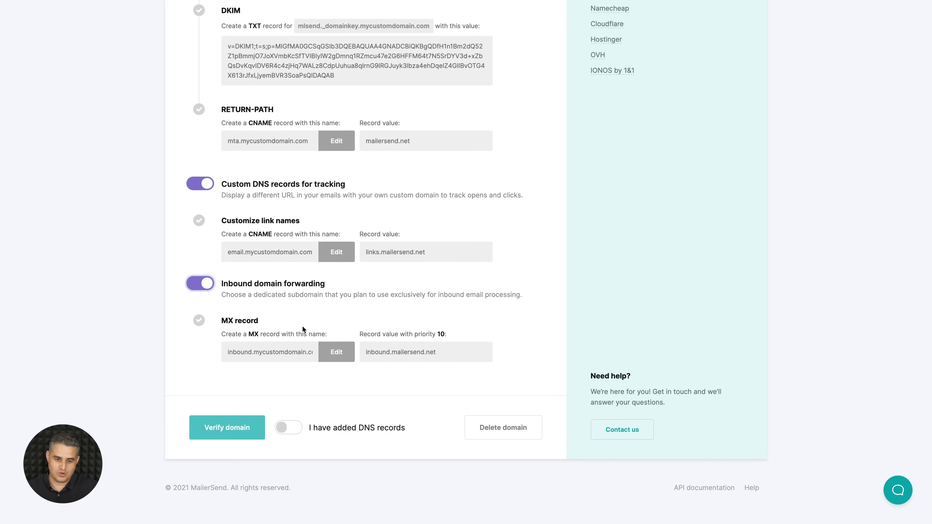
pyautogui.click(285, 429)
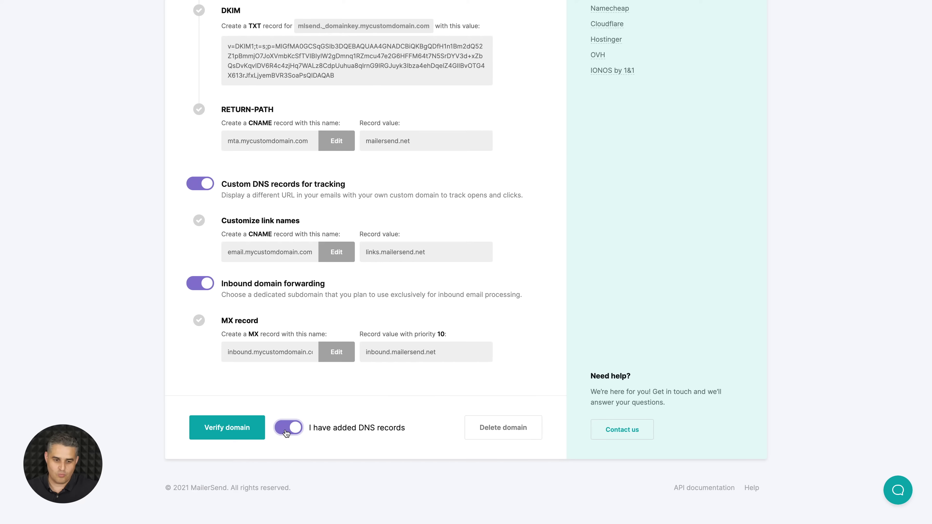
# Submit mycustomdomain.com for verification and start a new API token named Airtable on the second domain.
pyautogui.click(222, 430)
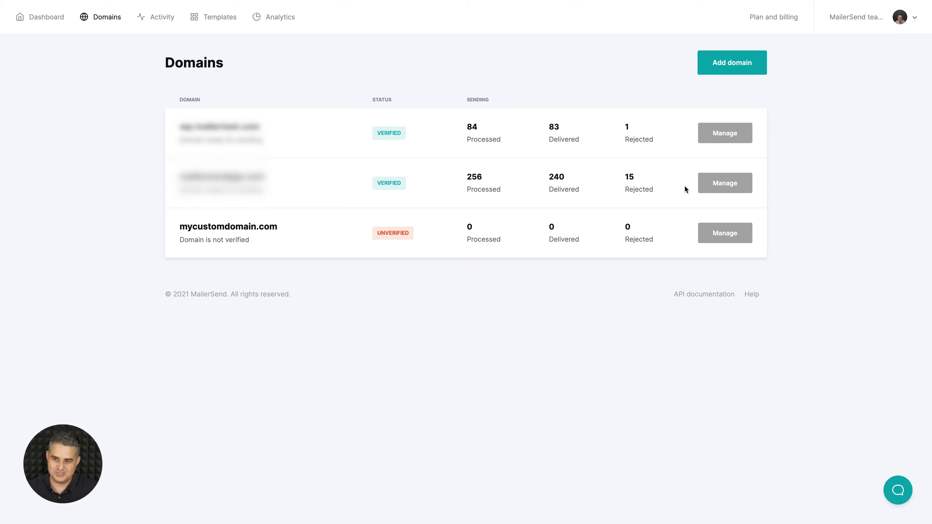
pyautogui.click(730, 182)
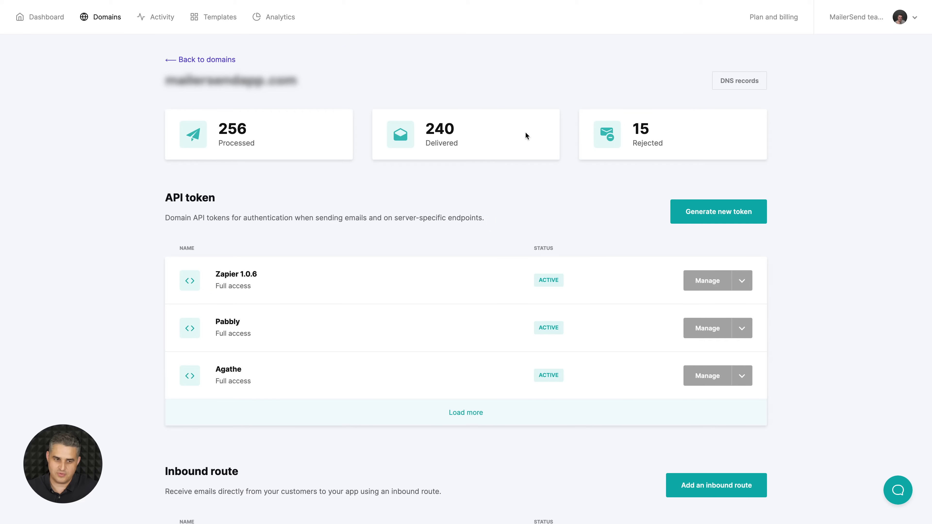
pyautogui.click(692, 215)
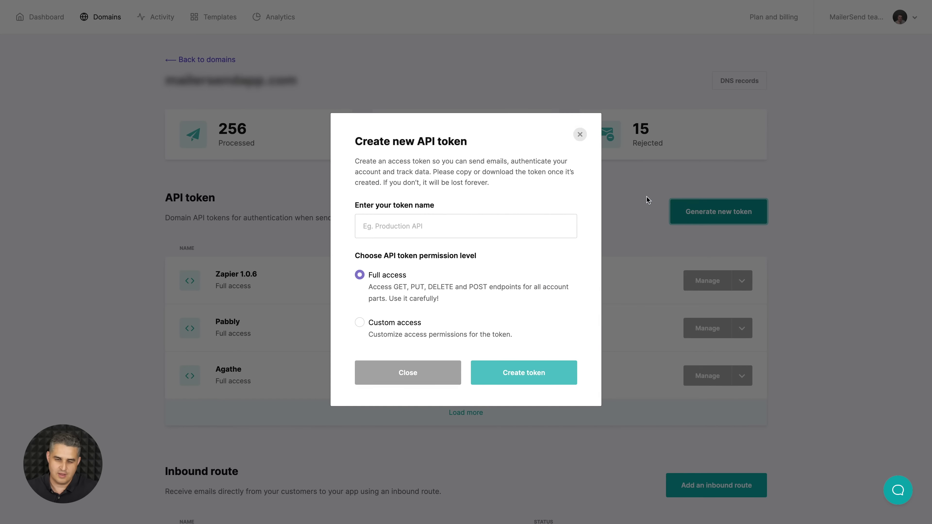
pyautogui.click(382, 228)
pyautogui.write('A')
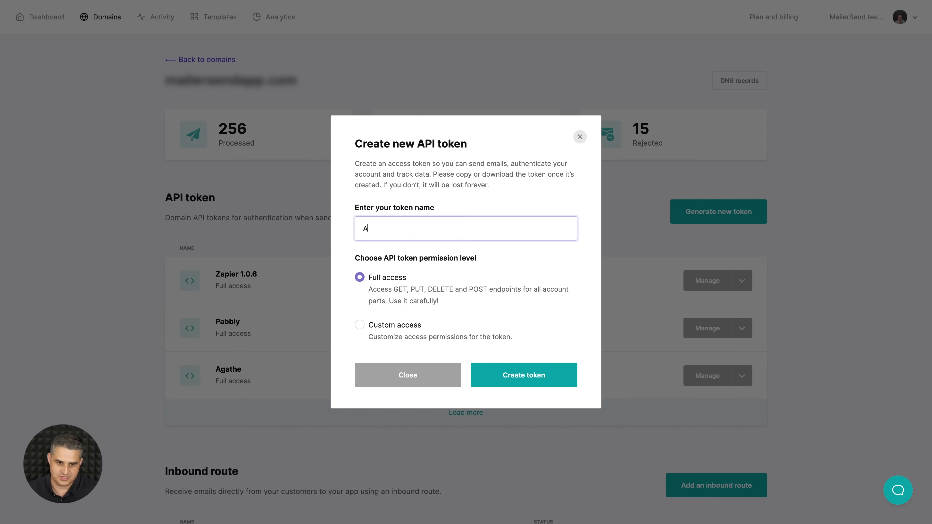
pyautogui.write('irtable')
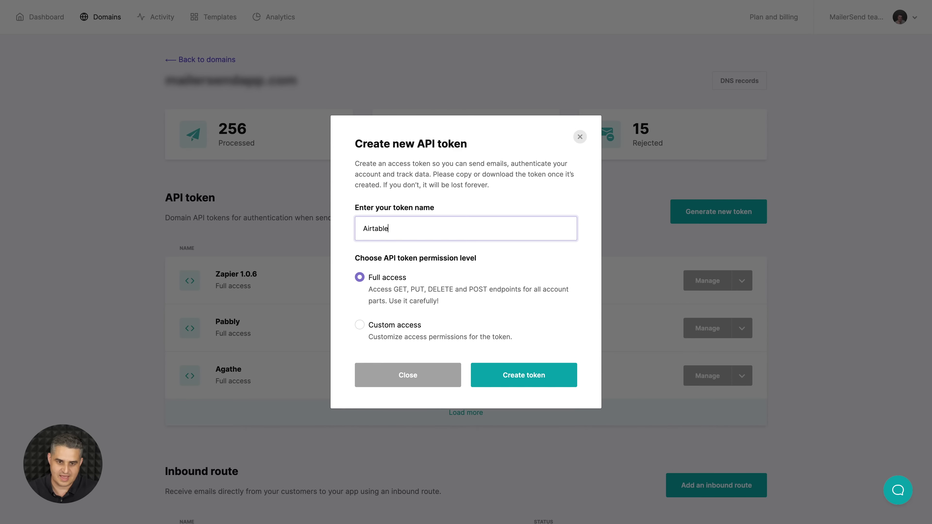
# Give the Airtable token custom access with Activity read, and create it.
pyautogui.click(360, 324)
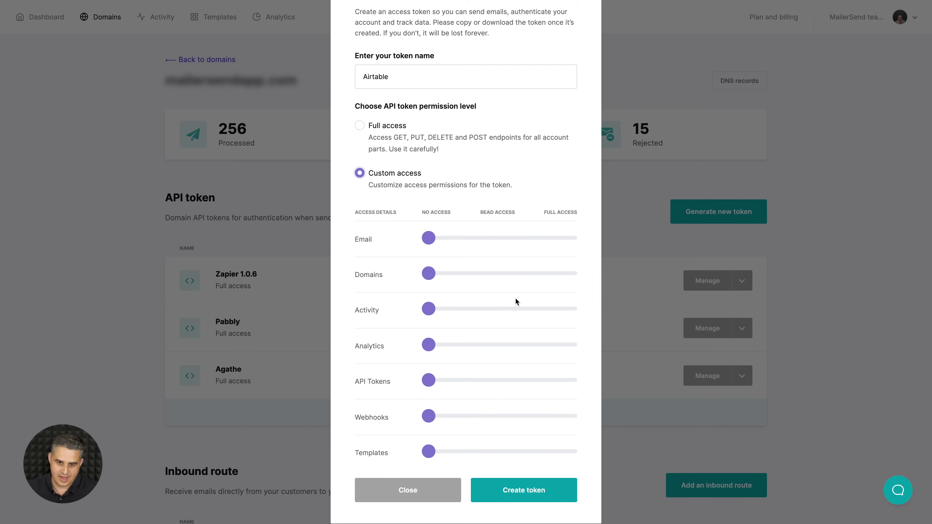
pyautogui.click(497, 309)
pyautogui.click(505, 490)
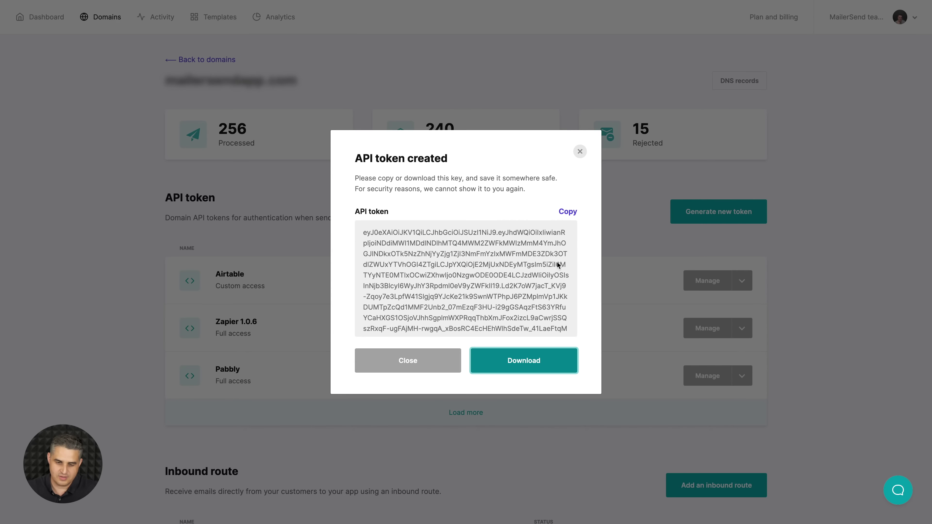
pyautogui.click(443, 362)
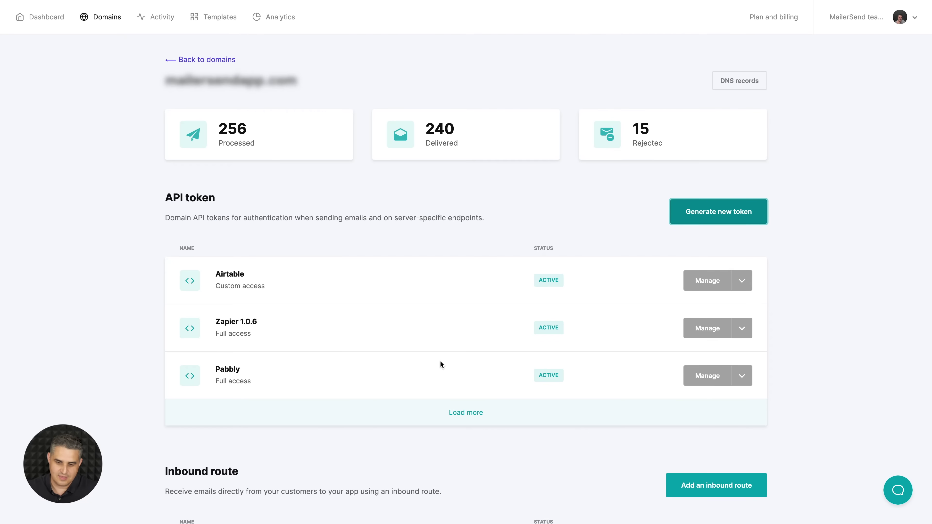
# Start a new inbound route named 'Replies', set its forwarding subdomain and recheck MX records.
pyautogui.scroll(-6, 614, 312)
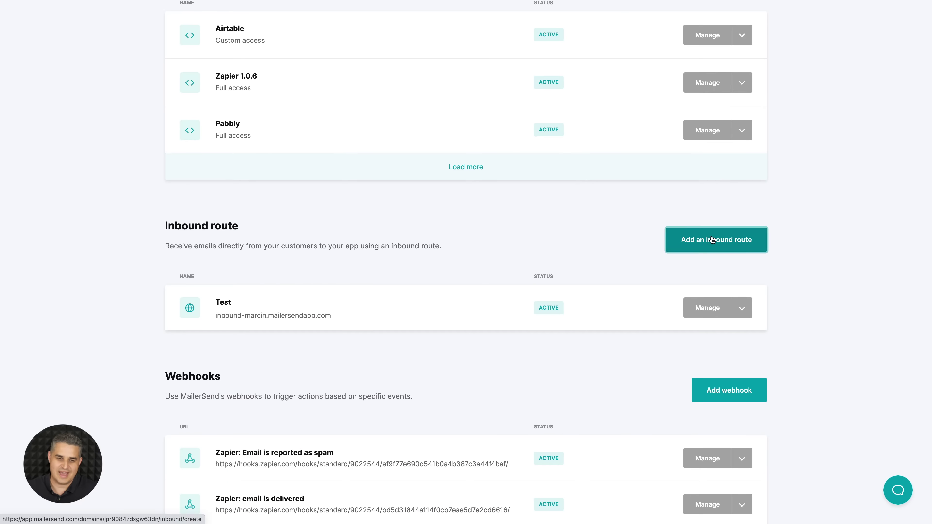
pyautogui.click(717, 246)
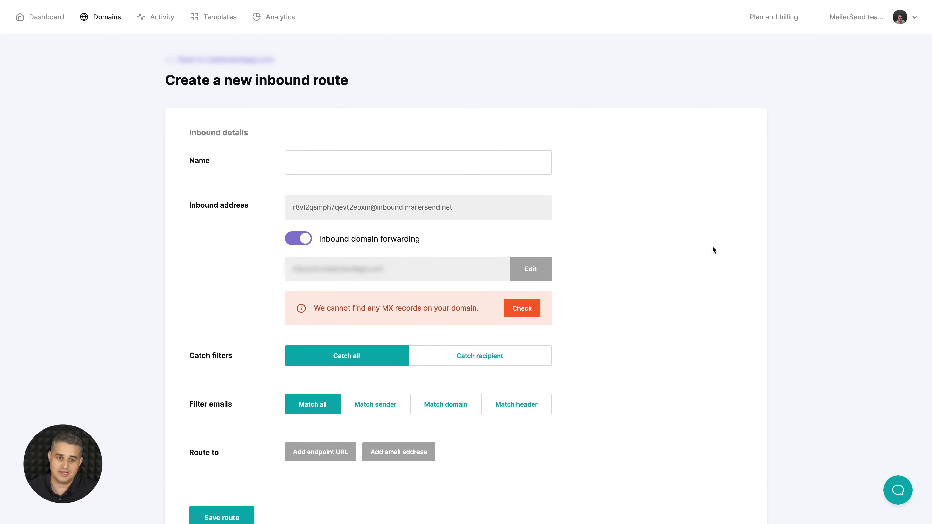
pyautogui.click(378, 160)
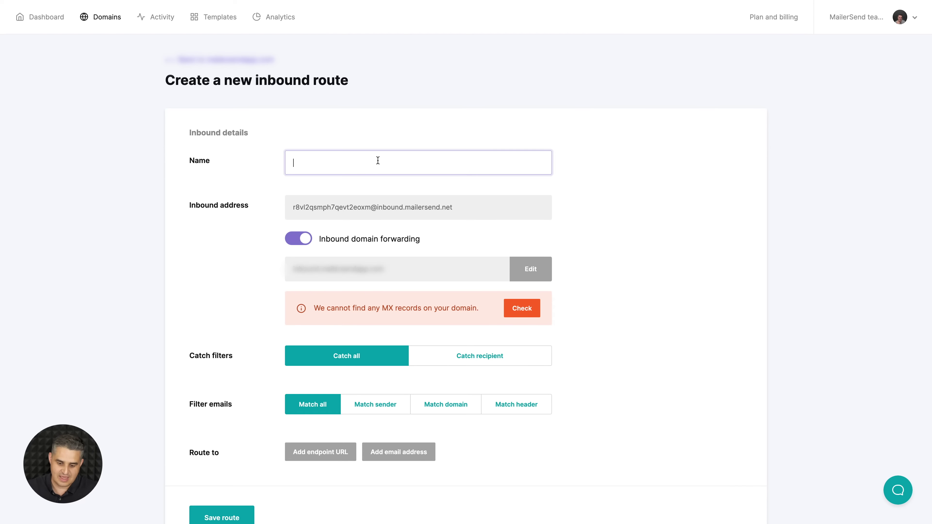
pyautogui.write('Replies')
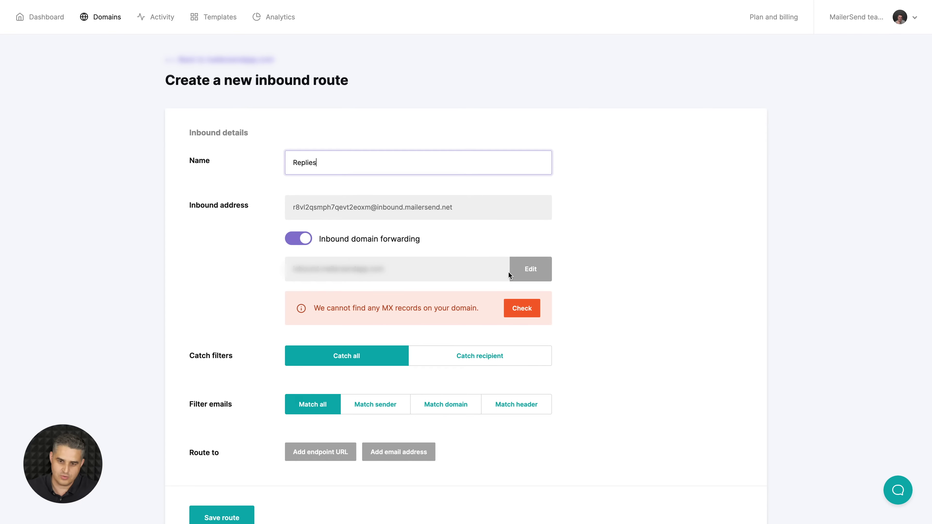
pyautogui.click(527, 270)
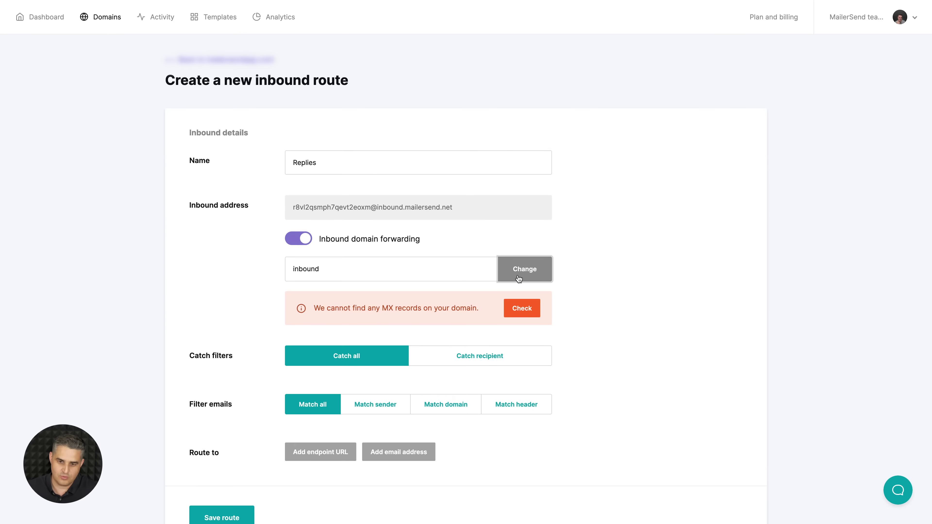
pyautogui.click(519, 279)
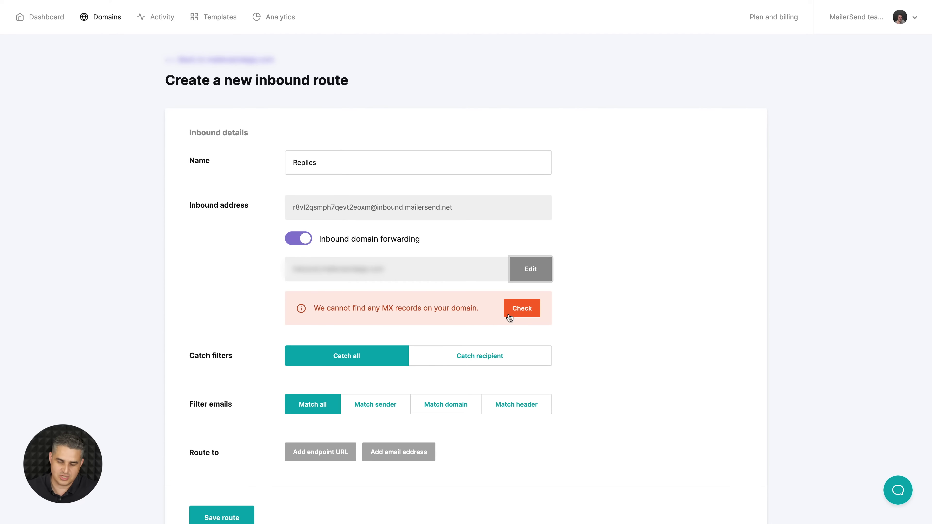
pyautogui.click(509, 315)
pyautogui.scroll(-3, 523, 316)
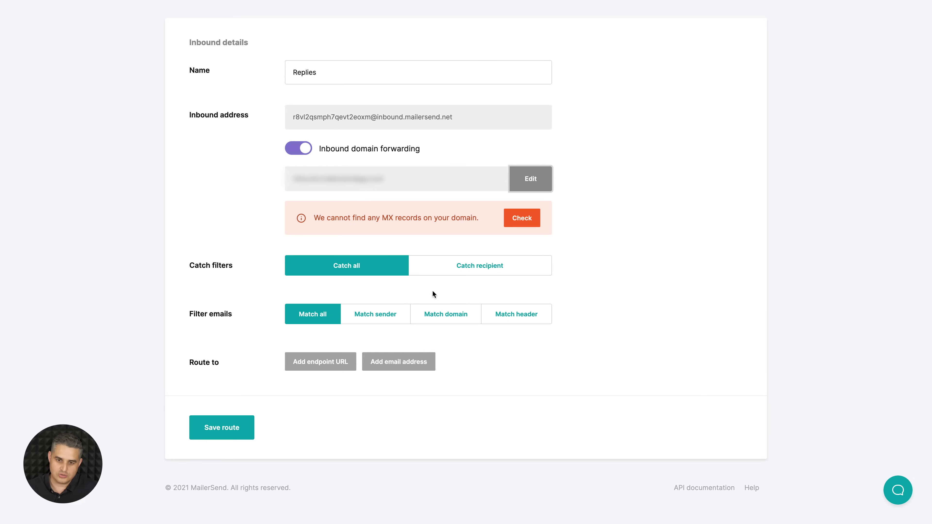
# Set the route to catch specific recipients and match incoming emails by header.
pyautogui.click(486, 268)
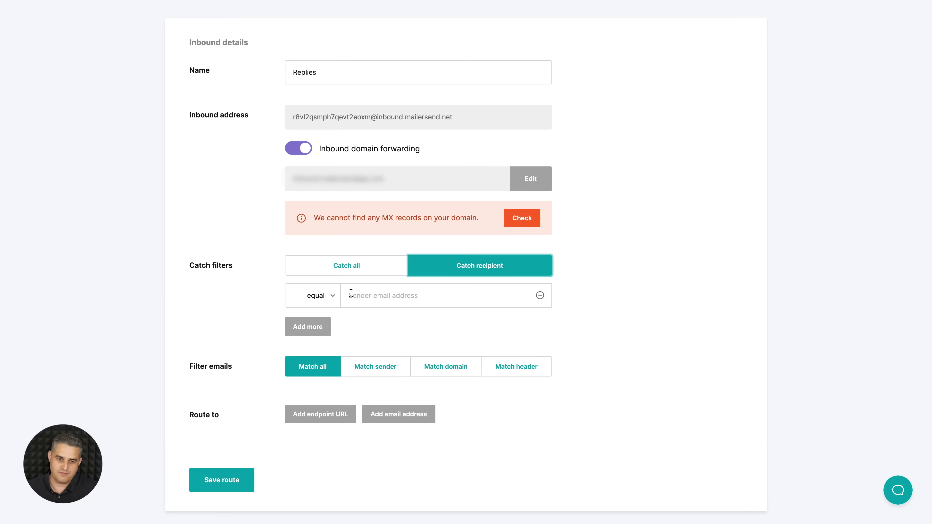
pyautogui.scroll(-3, 349, 292)
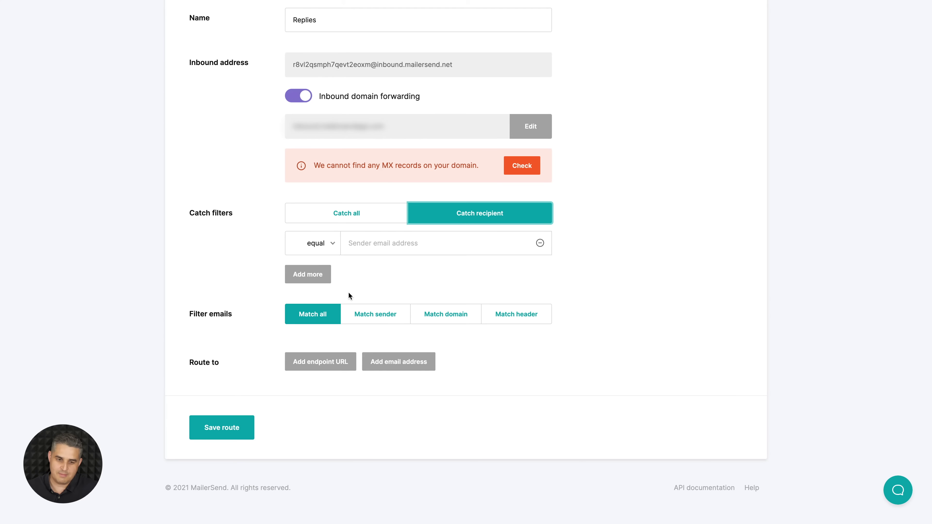
pyautogui.click(390, 316)
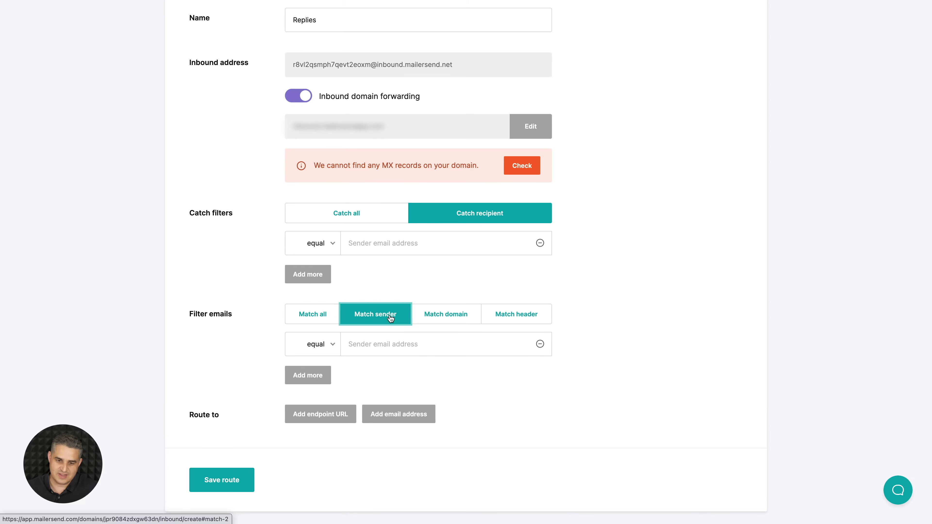
pyautogui.click(441, 316)
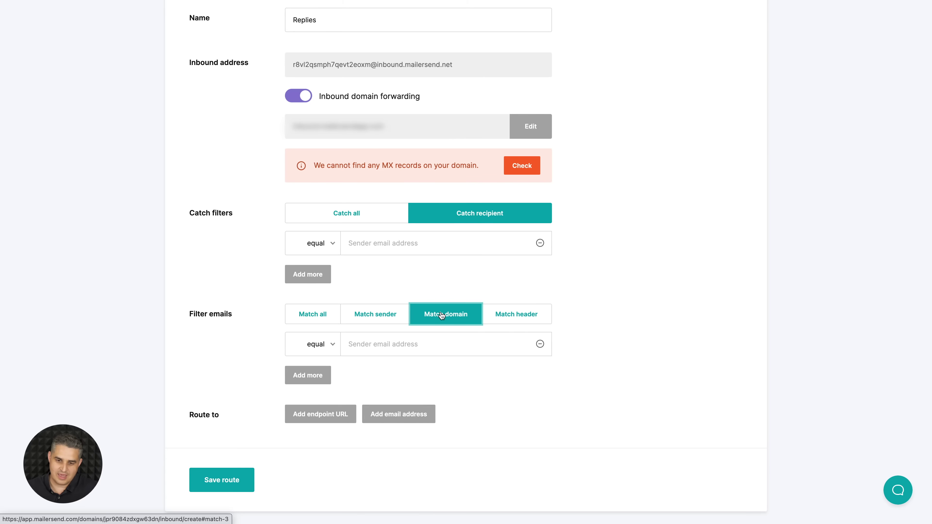
pyautogui.click(517, 318)
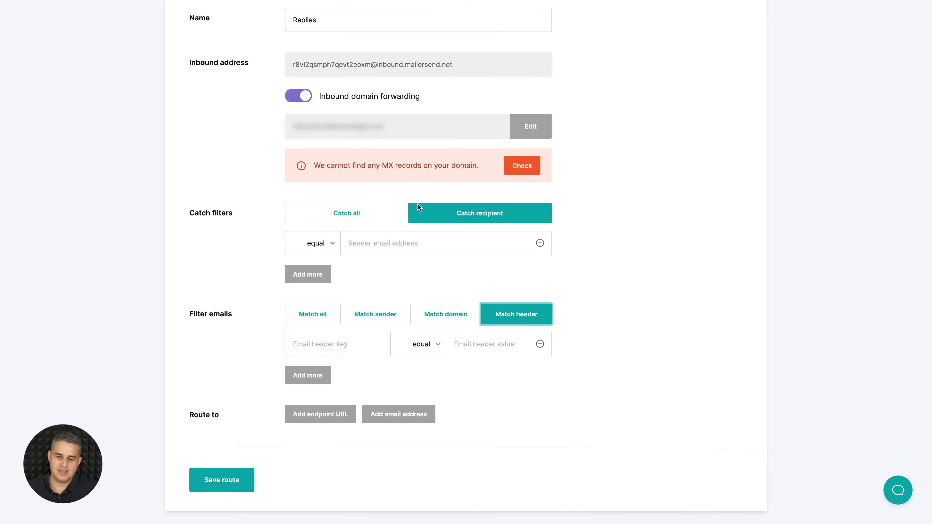
pyautogui.scroll(-2, 493, 235)
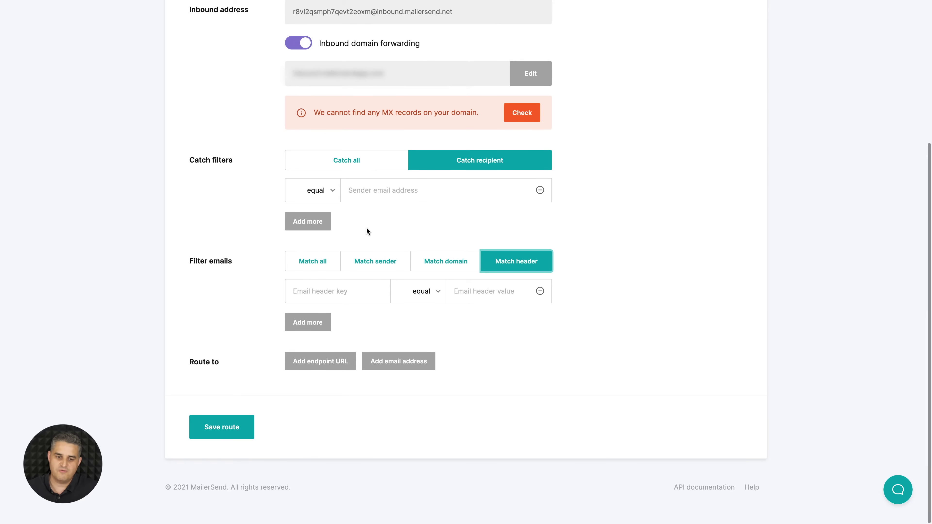
# Add two email address and two endpoint URL destinations to the route.
pyautogui.click(391, 363)
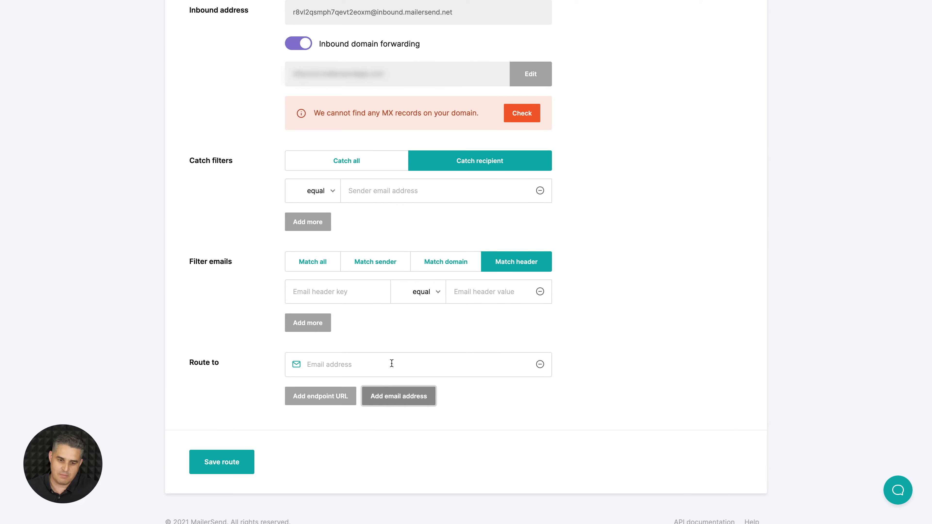
pyautogui.click(326, 395)
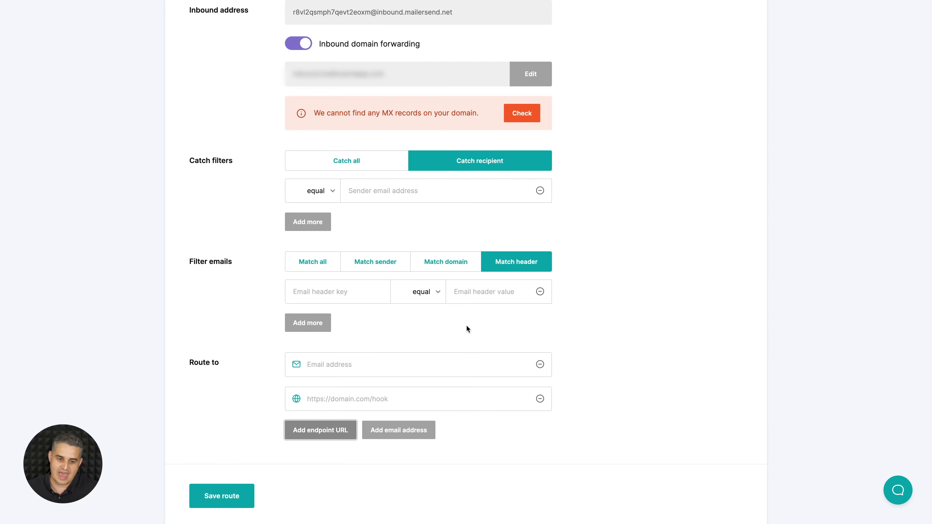
pyautogui.scroll(-2, 467, 327)
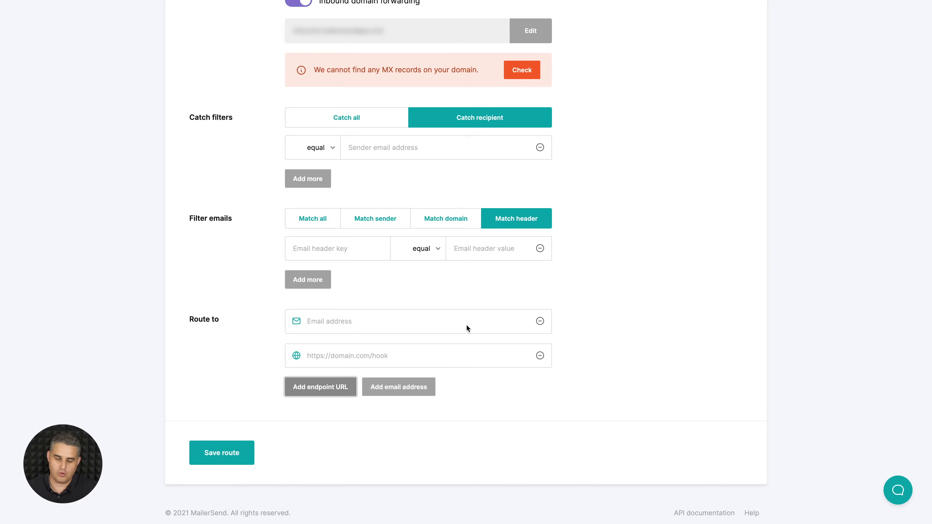
pyautogui.scroll(-1, 467, 325)
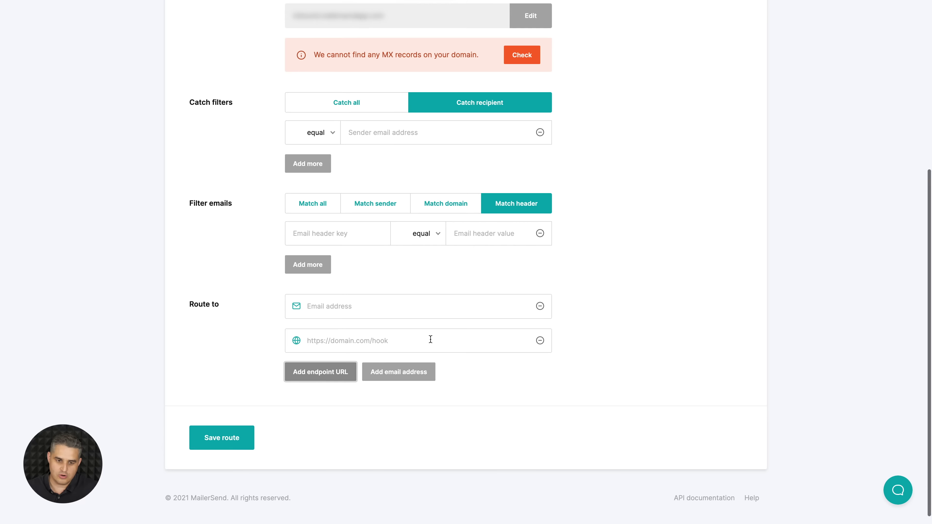
pyautogui.click(326, 375)
pyautogui.click(419, 409)
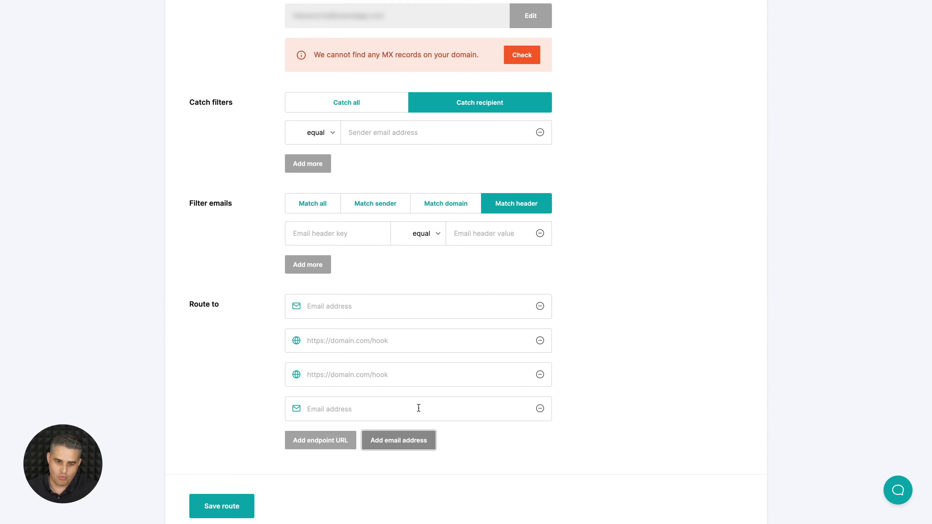
pyautogui.scroll(-3, 419, 408)
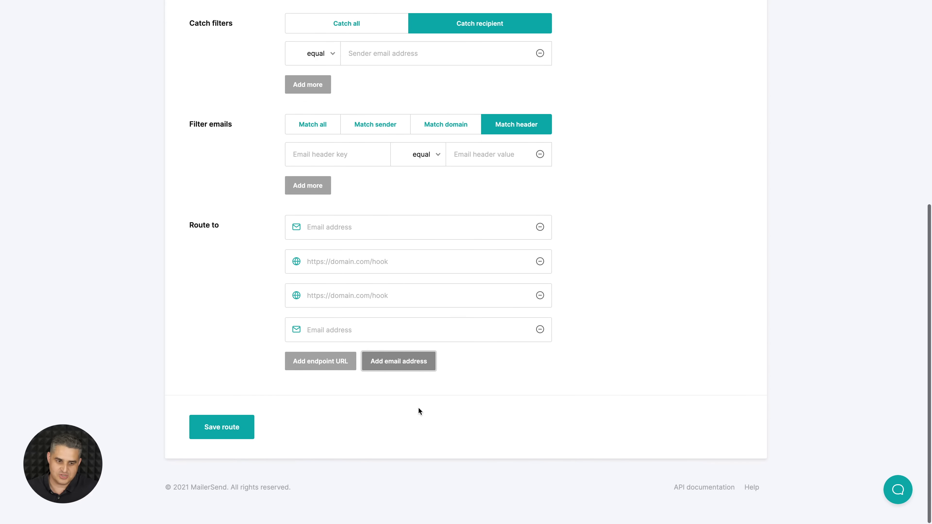
# Save the Replies route, then inspect the Add a webhook form and close it unsaved.
pyautogui.click(245, 430)
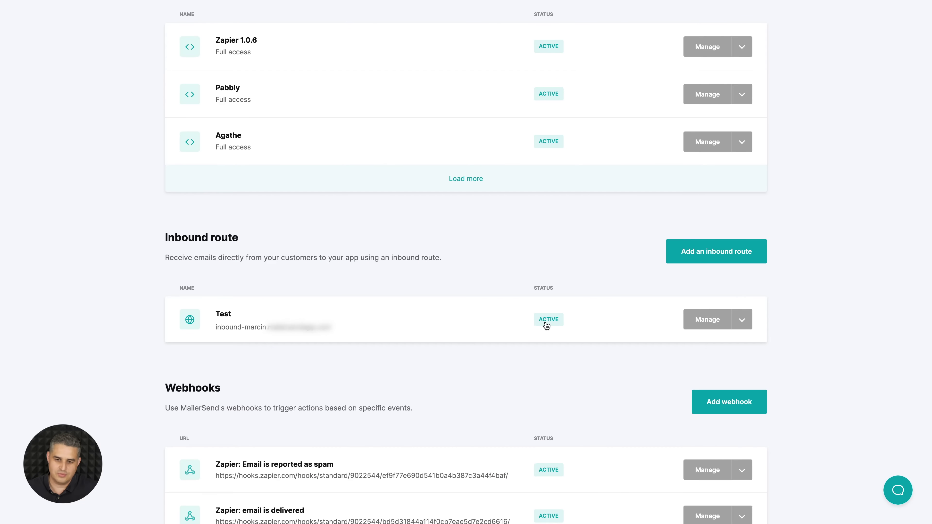
pyautogui.scroll(-5, 651, 341)
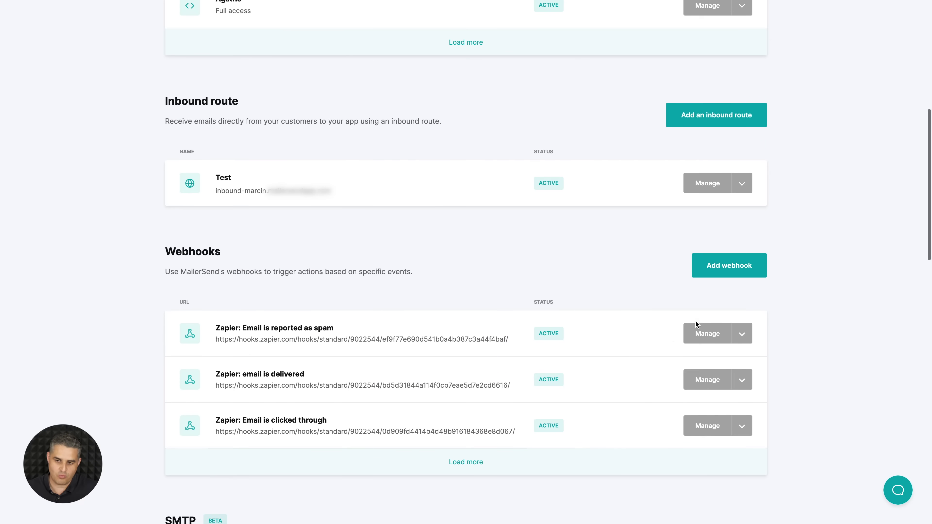
pyautogui.click(735, 268)
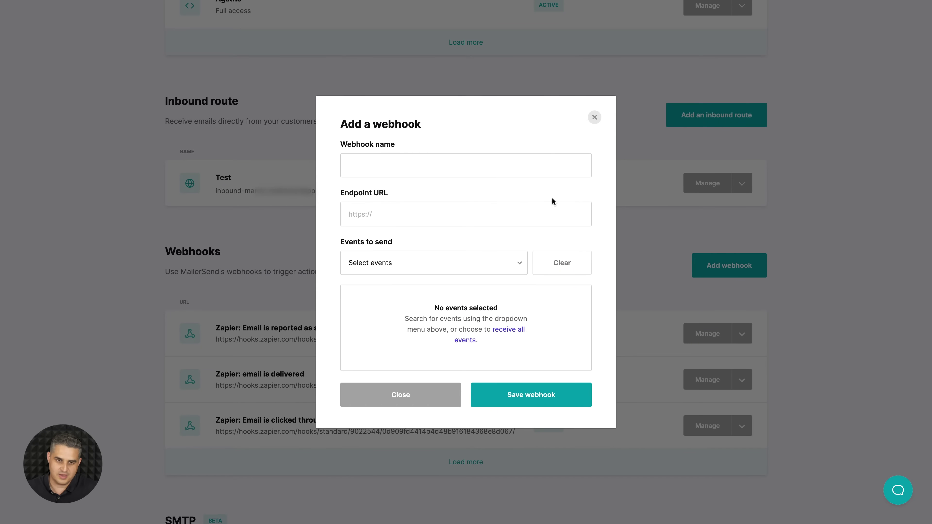
pyautogui.click(435, 169)
pyautogui.click(386, 215)
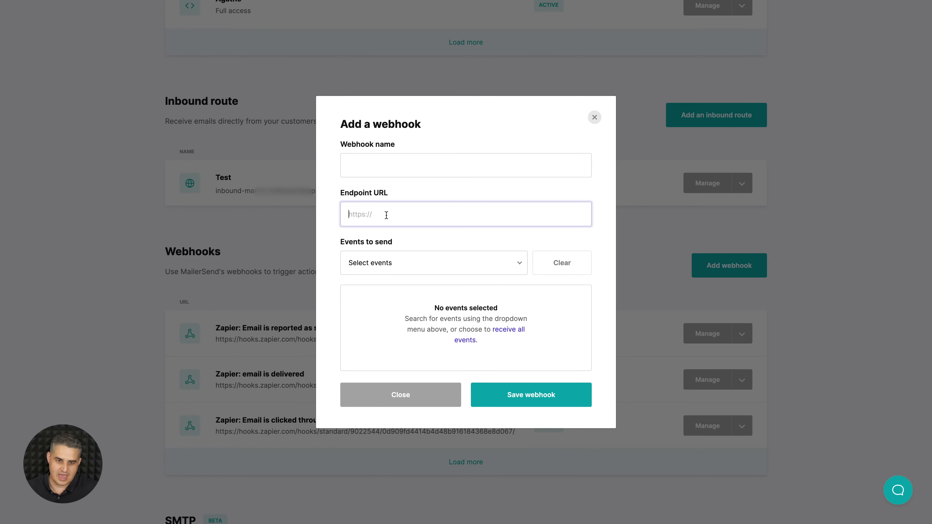
pyautogui.click(382, 262)
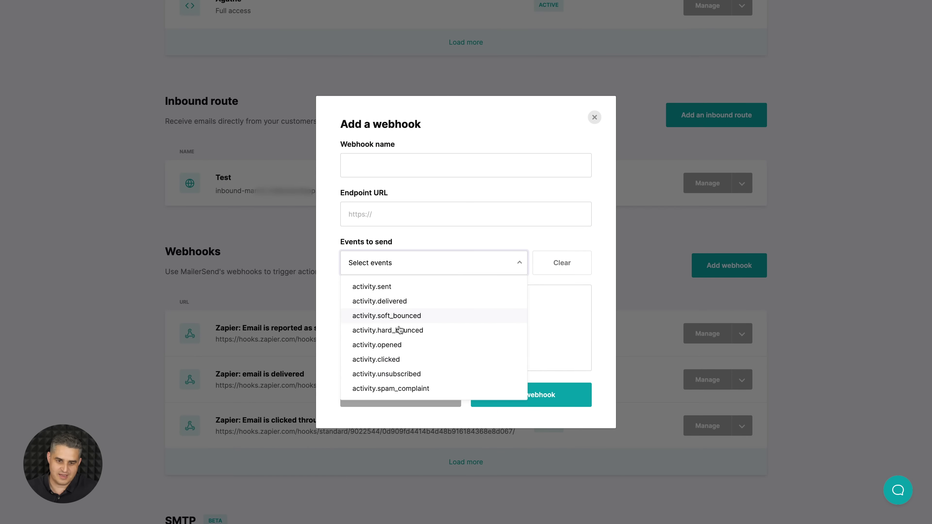
pyautogui.click(450, 242)
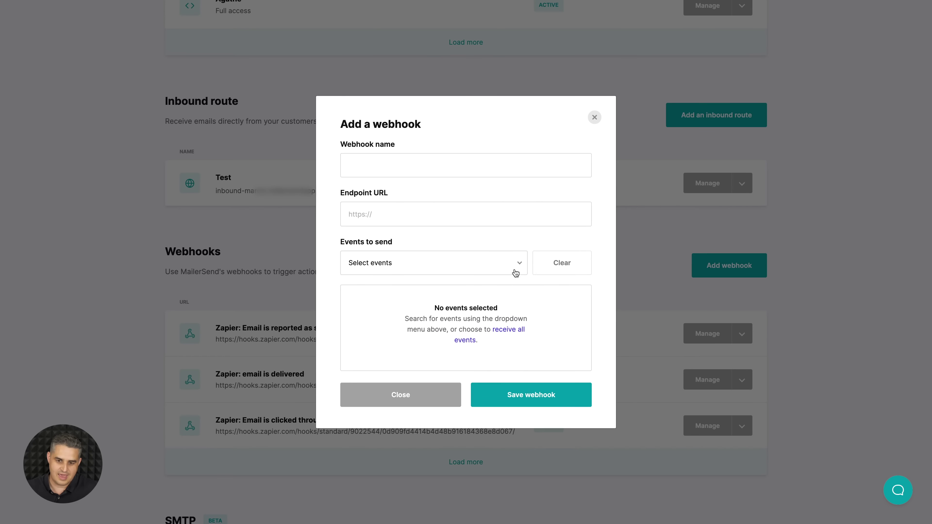
pyautogui.click(594, 118)
pyautogui.scroll(-10, 580, 158)
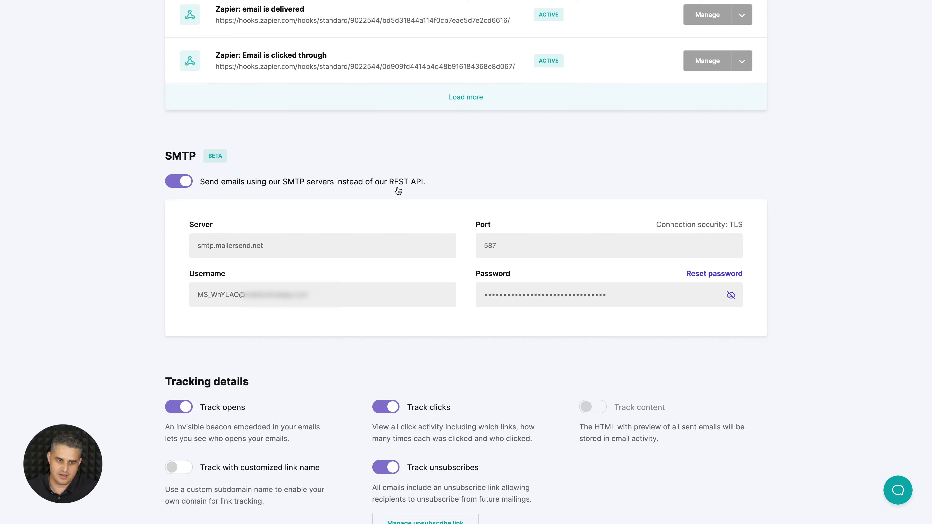
pyautogui.scroll(-3, 398, 191)
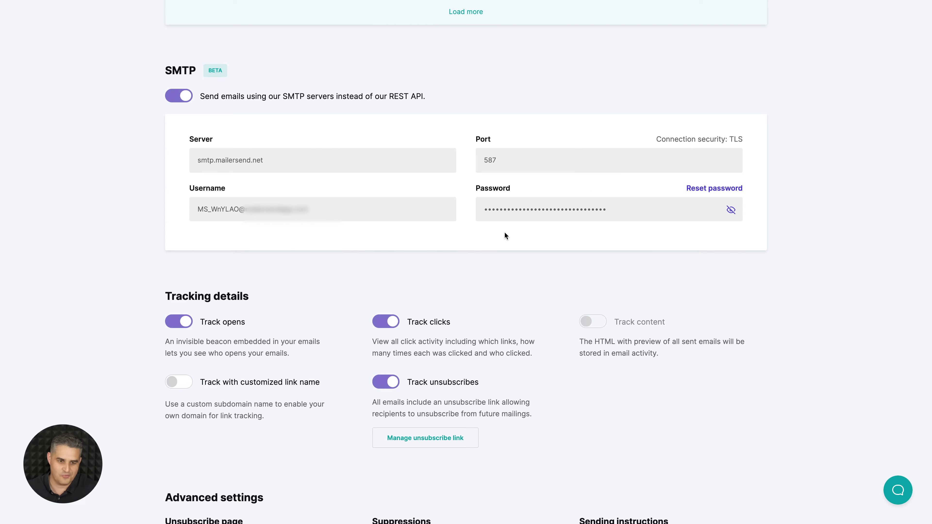
pyautogui.scroll(-5, 505, 235)
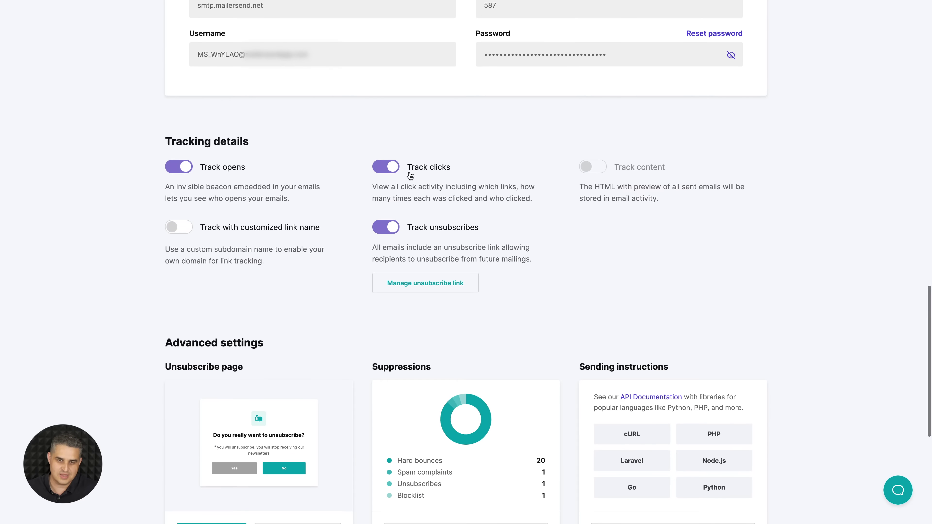
pyautogui.scroll(-2, 293, 201)
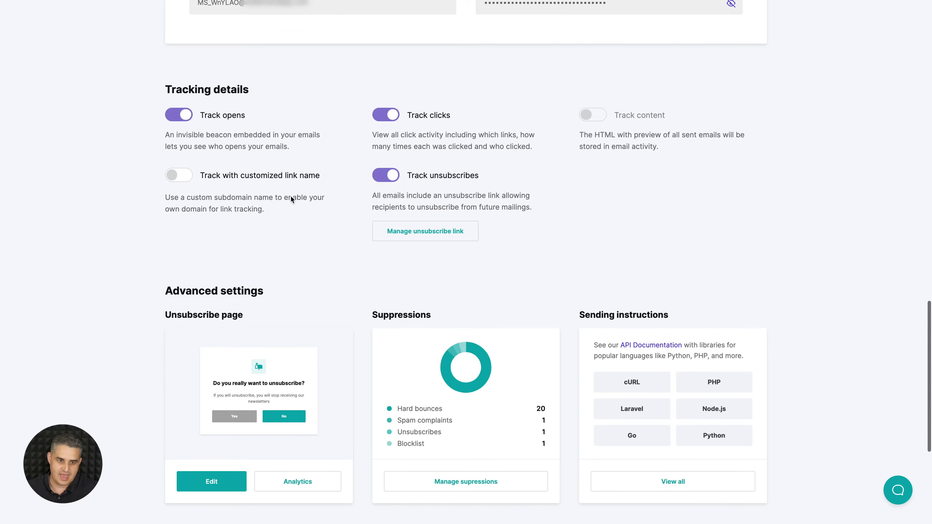
pyautogui.click(183, 164)
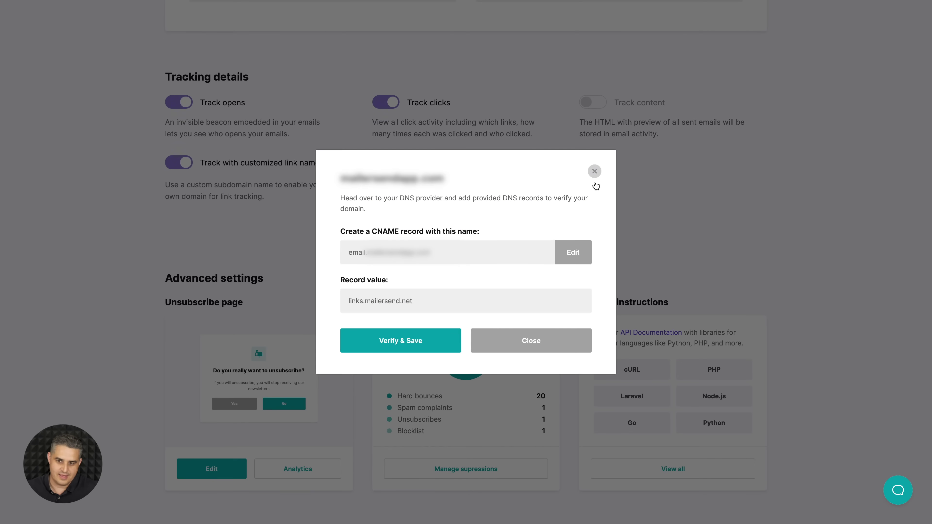
pyautogui.click(594, 172)
pyautogui.scroll(-3, 286, 316)
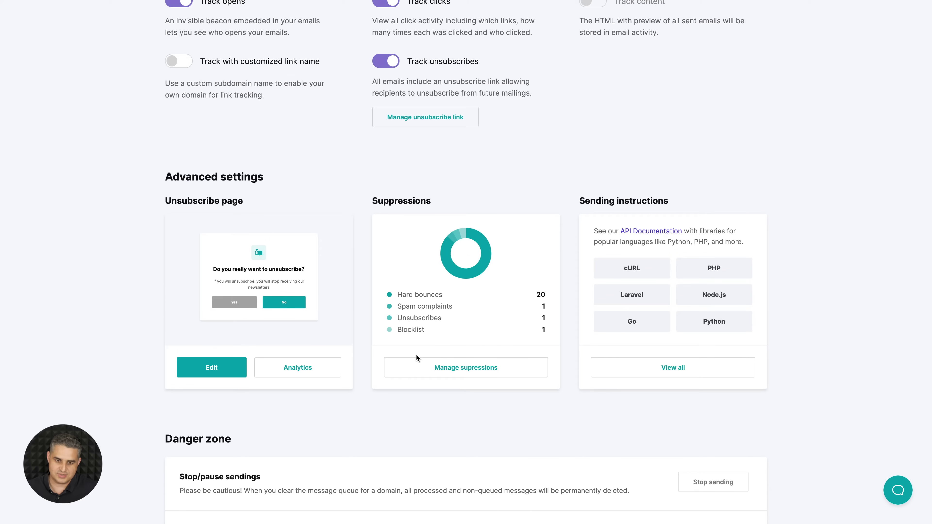
pyautogui.click(457, 369)
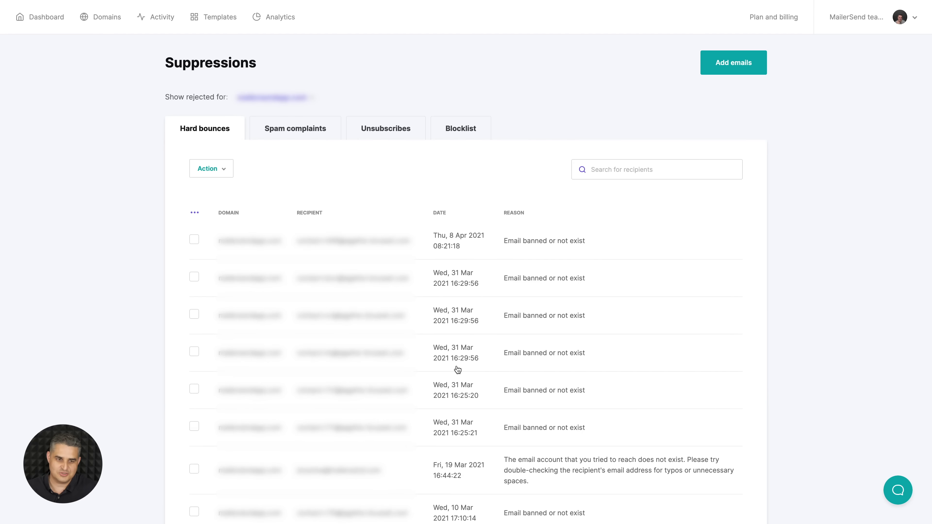
pyautogui.click(280, 136)
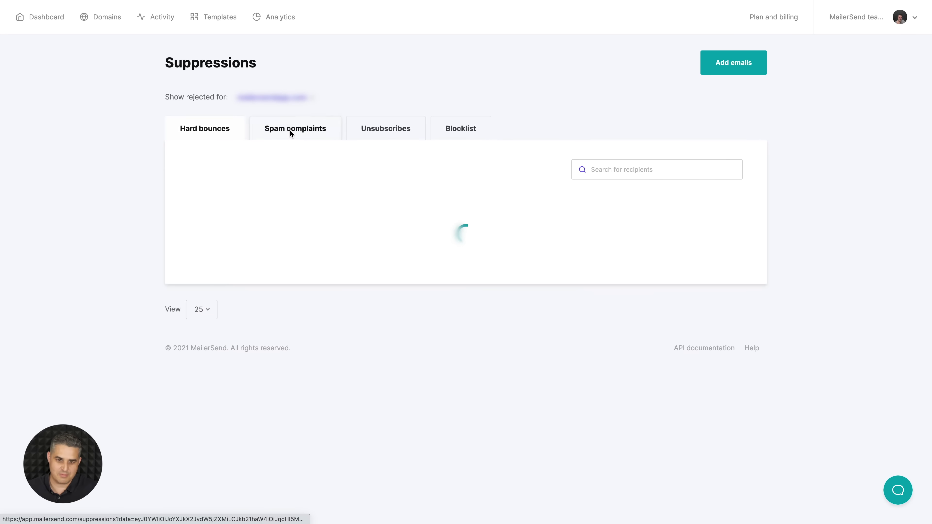
pyautogui.click(376, 133)
pyautogui.click(461, 129)
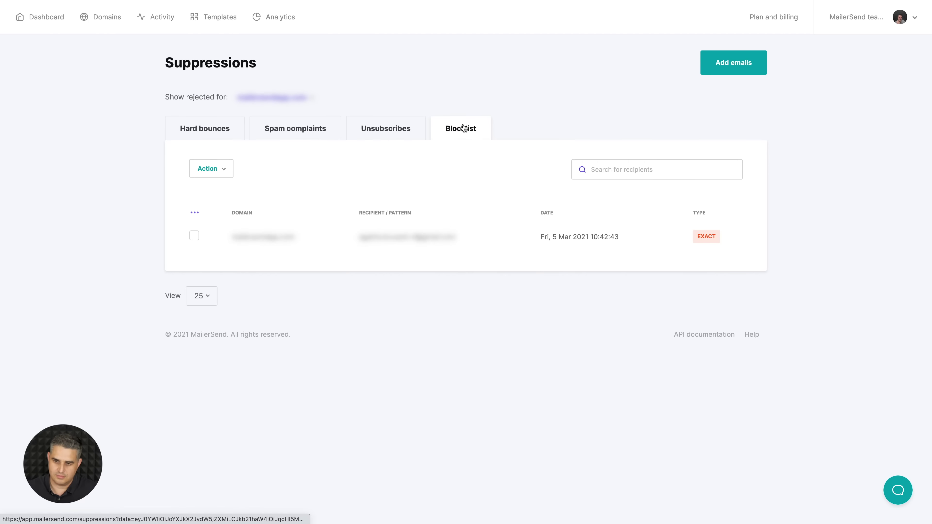
pyautogui.hotkey('alt', 'Left')
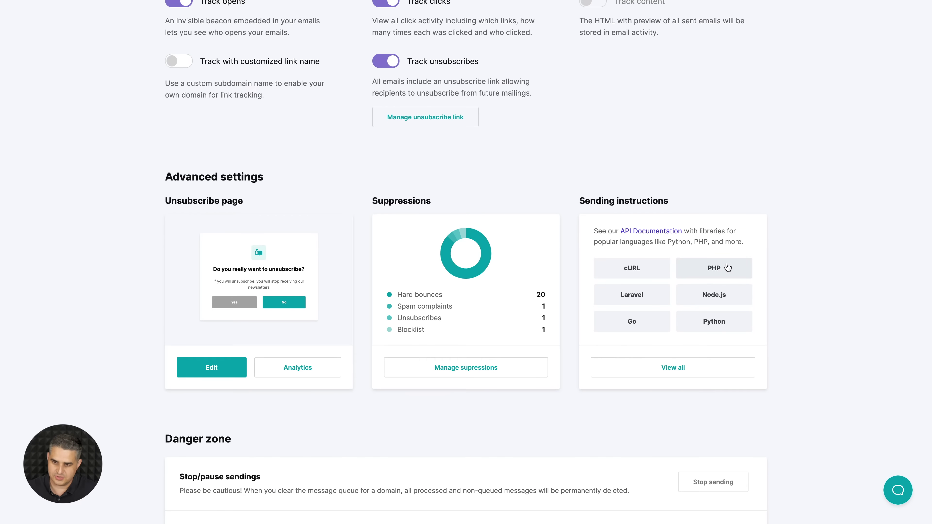
# View the PHP, Laravel, Node.js and Go sending code samples, then close the instructions.
pyautogui.click(657, 366)
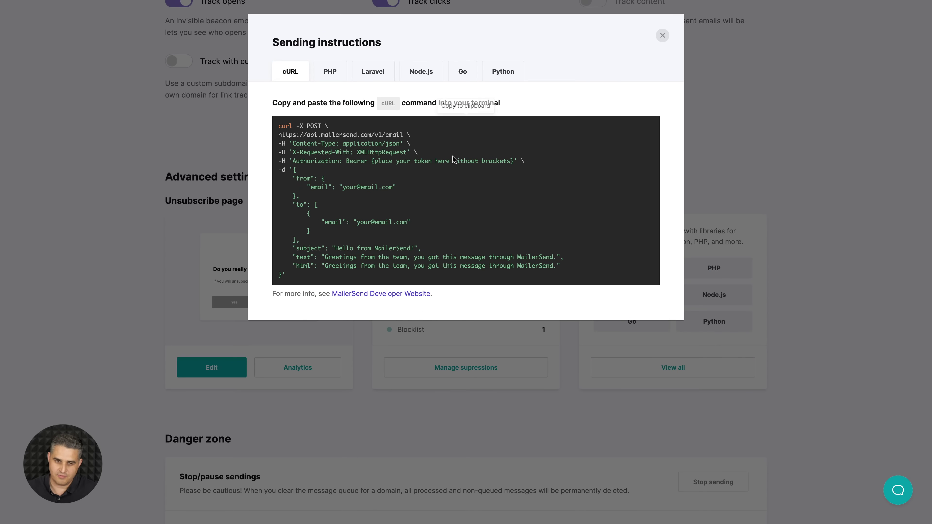
pyautogui.click(330, 71)
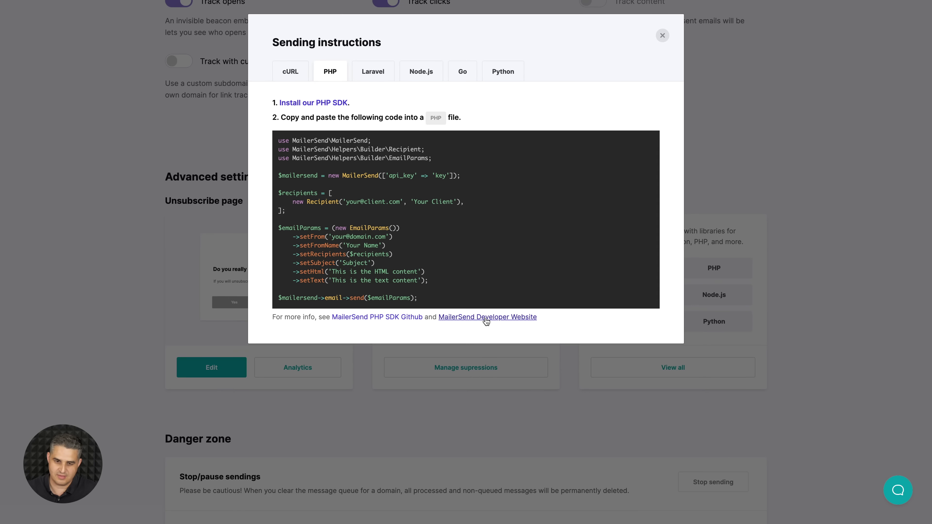
pyautogui.click(373, 72)
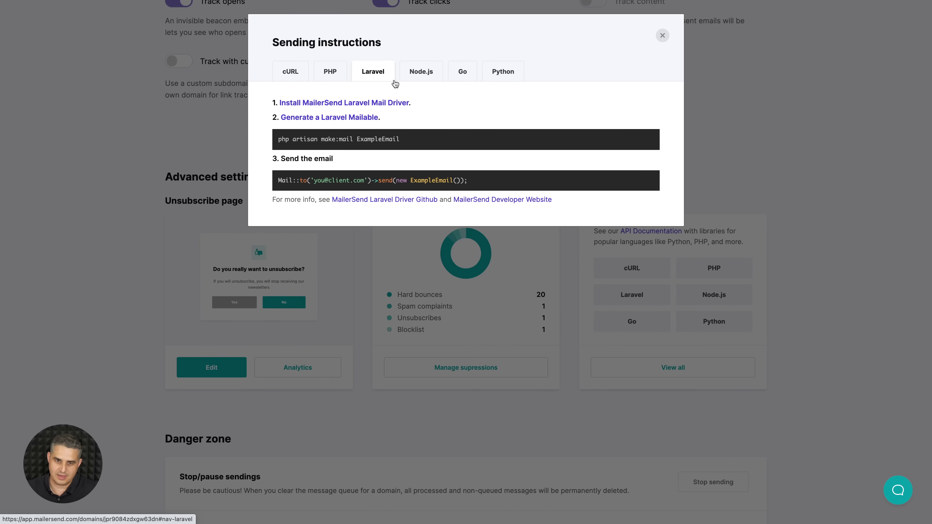
pyautogui.click(420, 72)
pyautogui.click(462, 72)
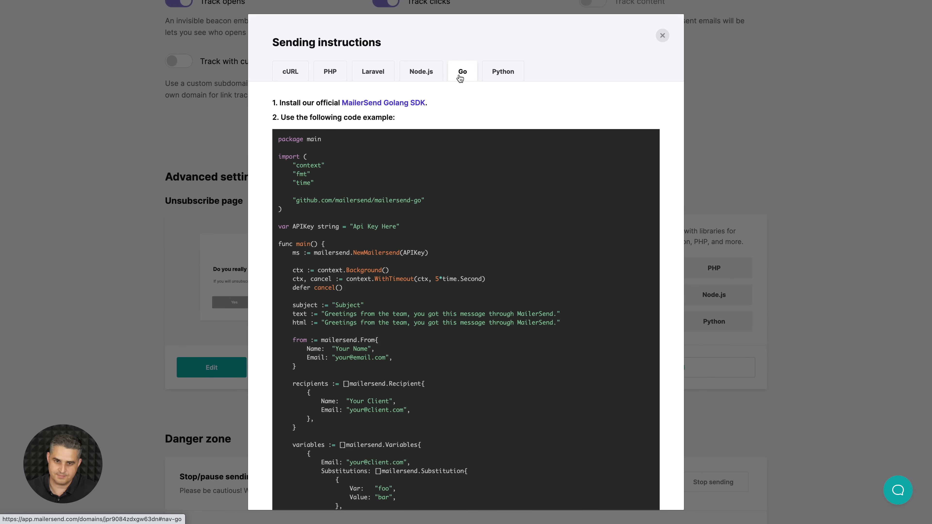
pyautogui.click(662, 35)
pyautogui.scroll(-4, 550, 235)
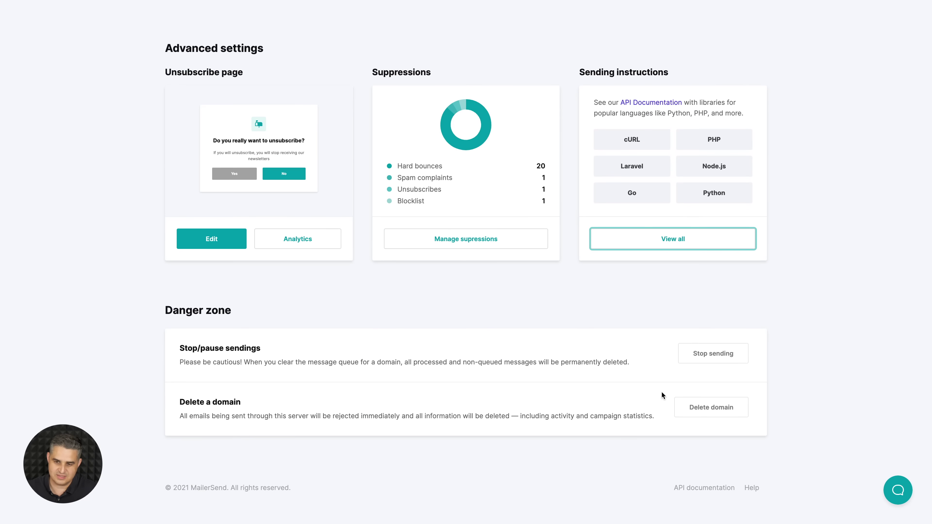
pyautogui.scroll(15, 667, 277)
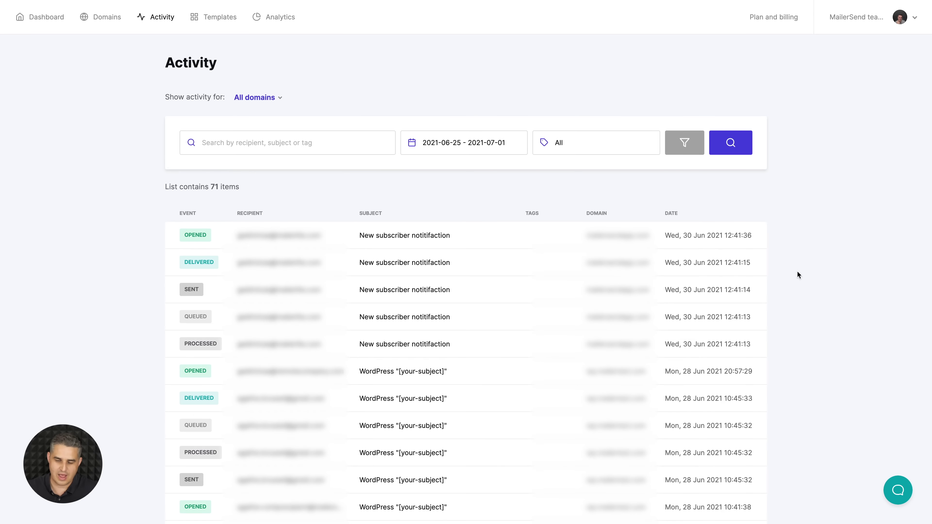
# Filter the Activity log to PROCESSED events, cutting the list from 71 to 12 items.
pyautogui.scroll(-1, 797, 275)
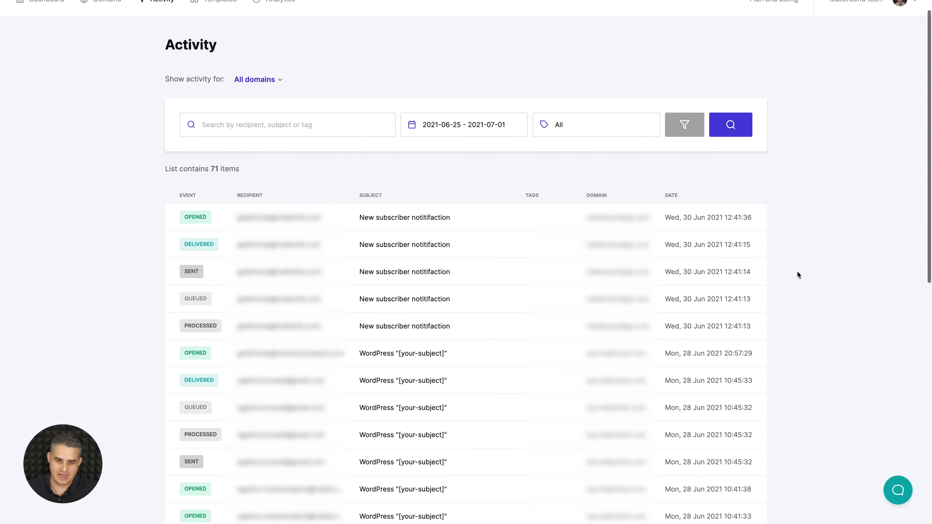
pyautogui.scroll(-8, 797, 274)
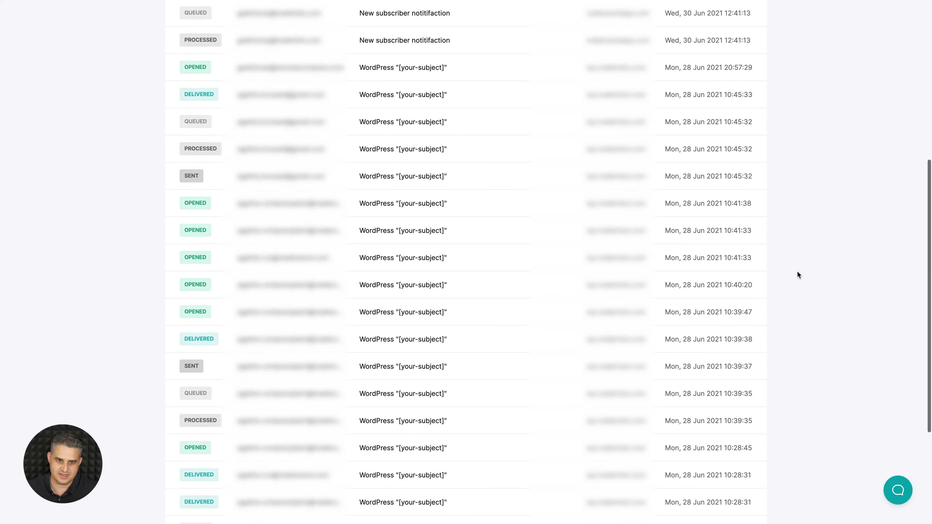
pyautogui.scroll(9, 799, 275)
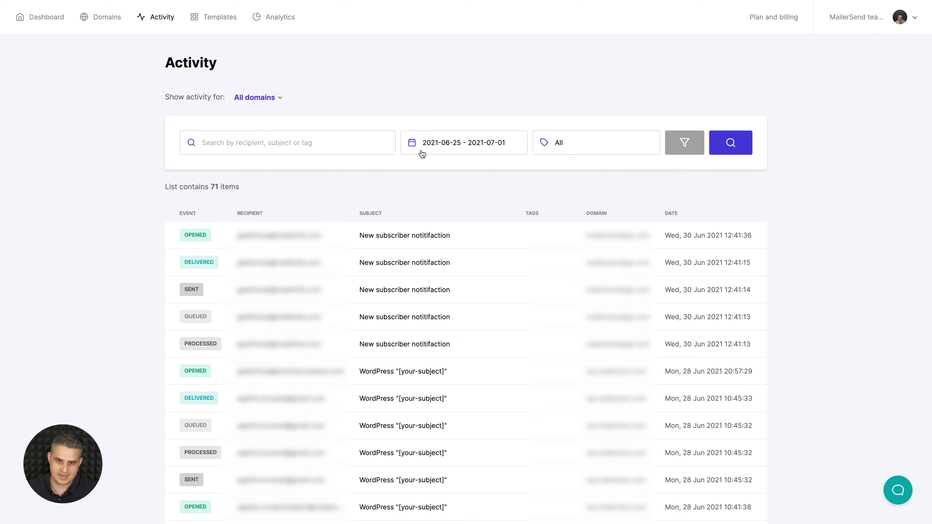
pyautogui.click(462, 145)
pyautogui.click(572, 146)
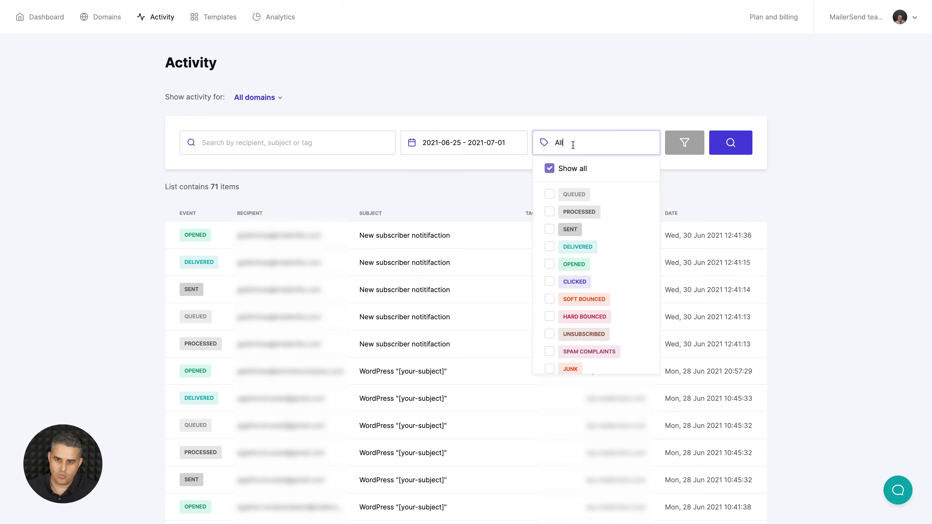
pyautogui.click(549, 212)
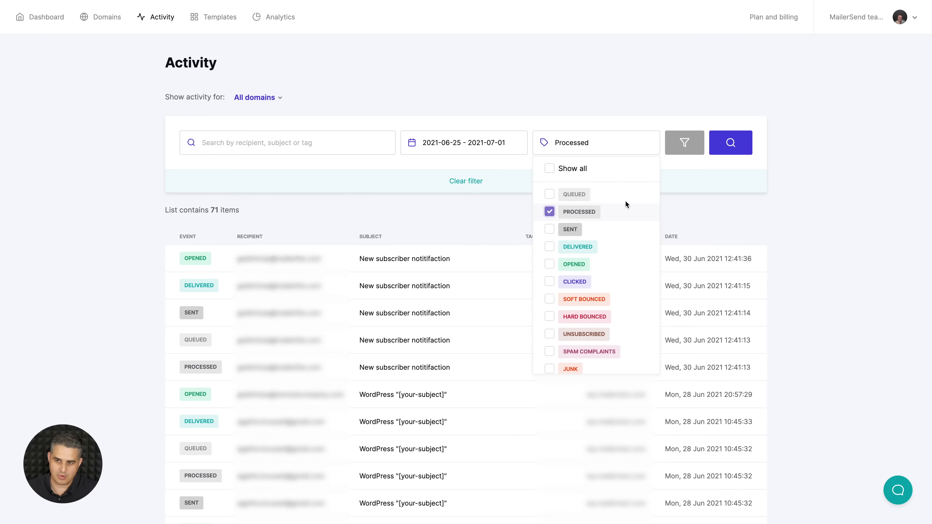
pyautogui.click(743, 149)
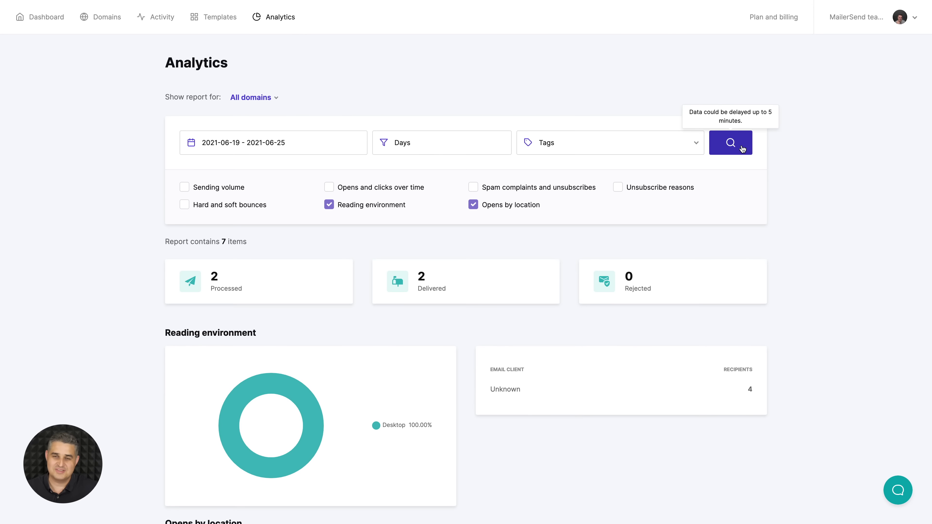
# Run the Analytics report and review the date range, Days grouping and Tags options.
pyautogui.click(731, 144)
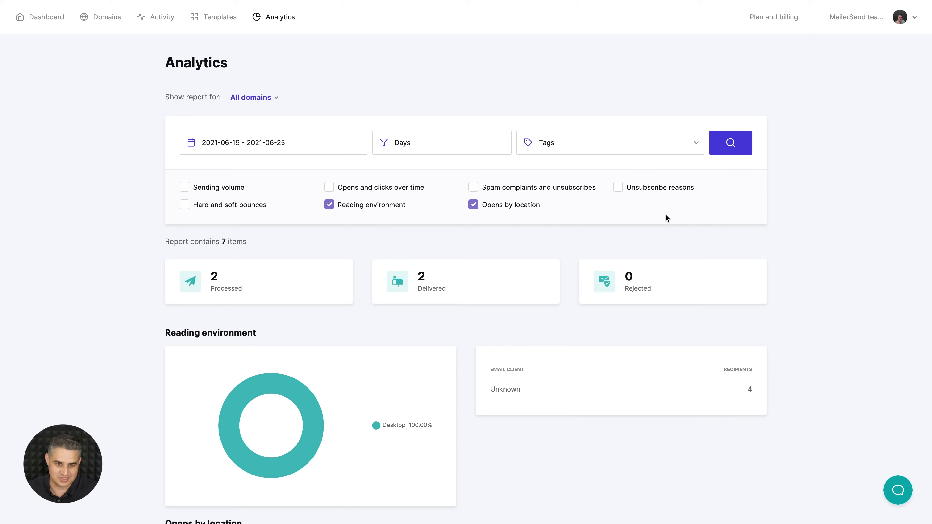
pyautogui.click(285, 144)
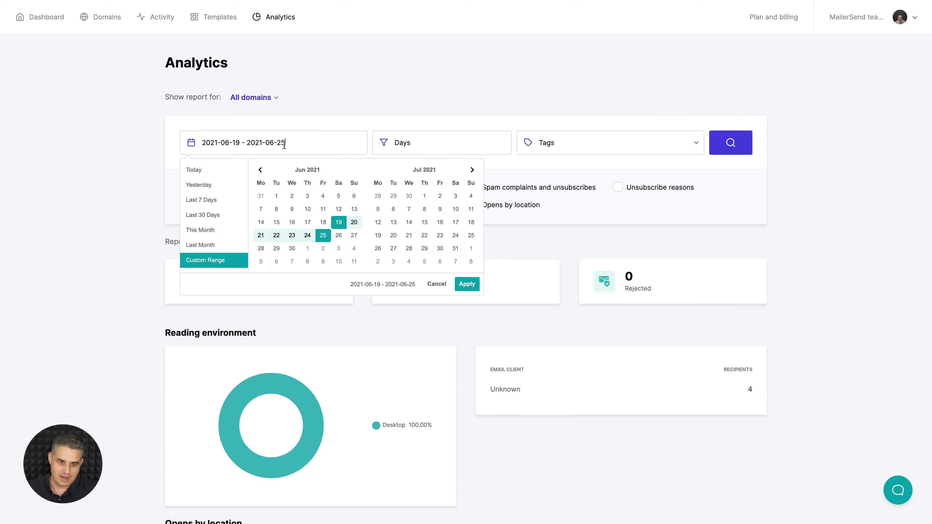
pyautogui.click(451, 136)
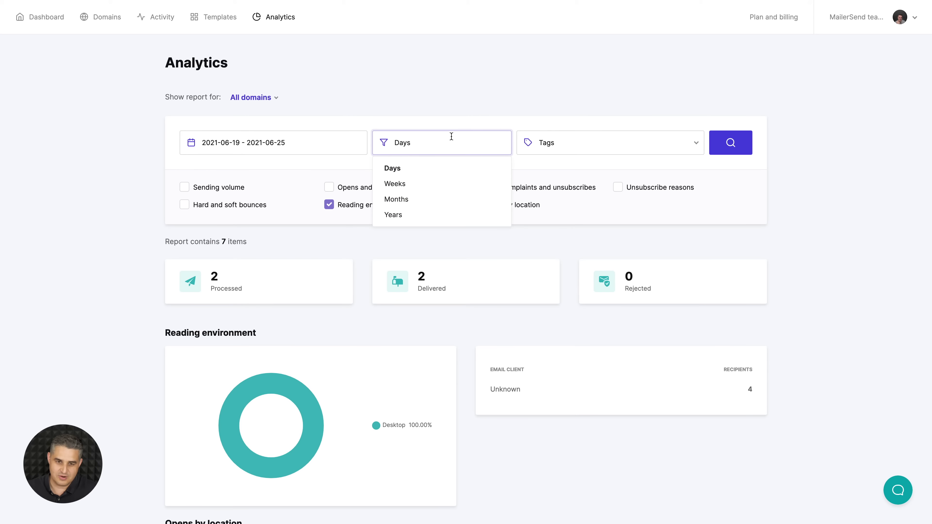
pyautogui.click(582, 144)
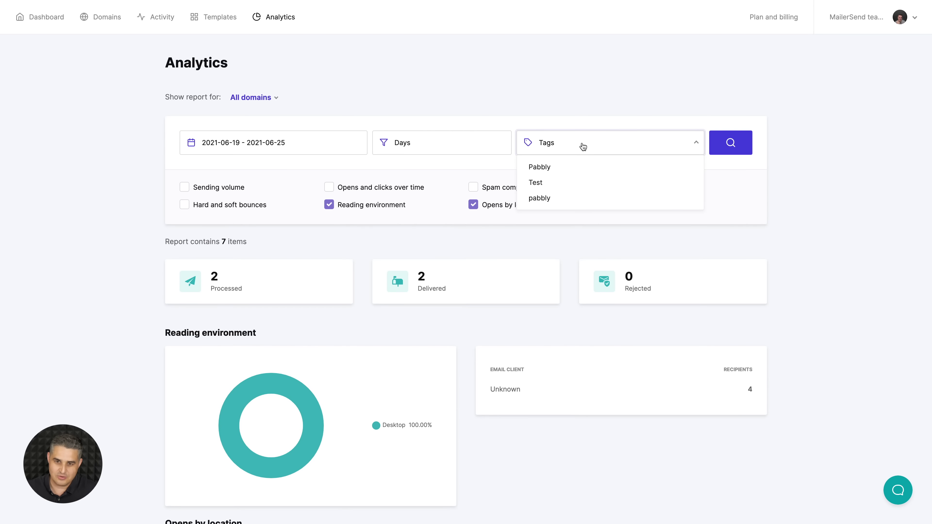
pyautogui.click(785, 189)
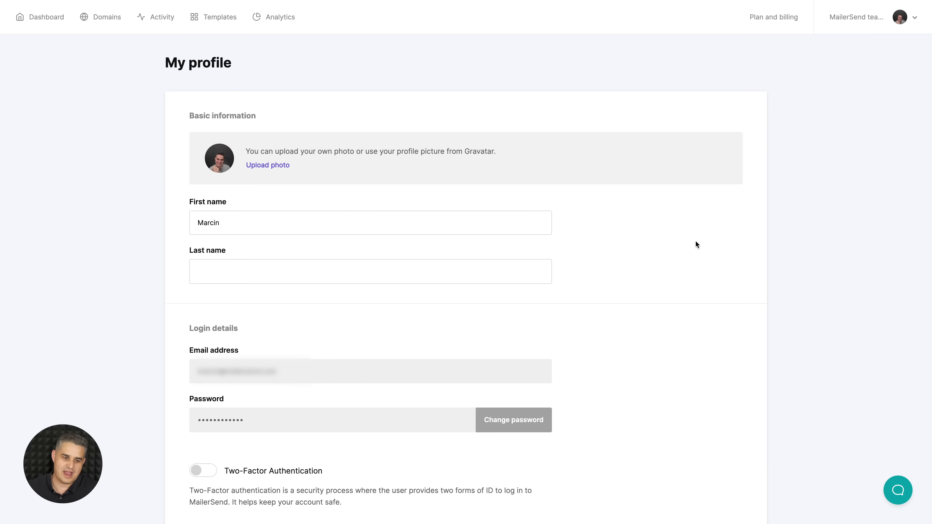
# Scroll through the My profile settings down to the Theme and Update section.
pyautogui.scroll(-5, 695, 241)
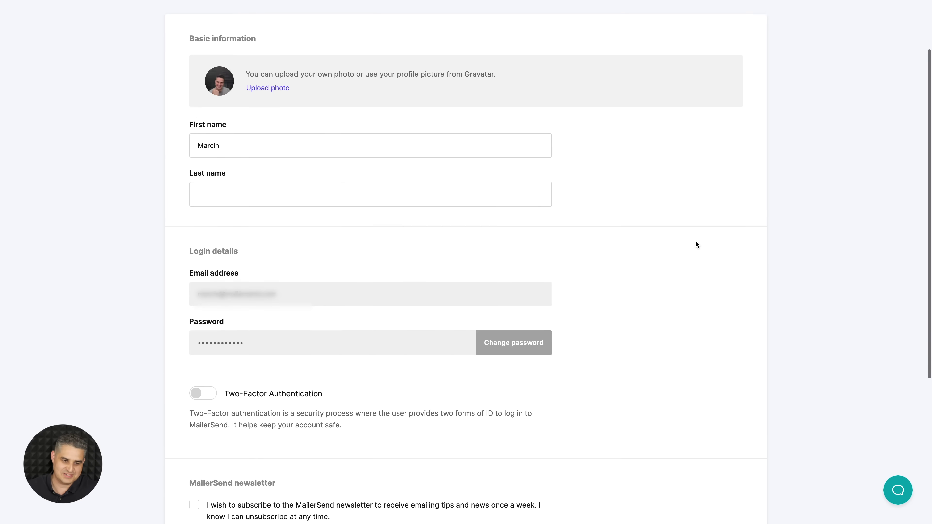
pyautogui.scroll(-2, 291, 225)
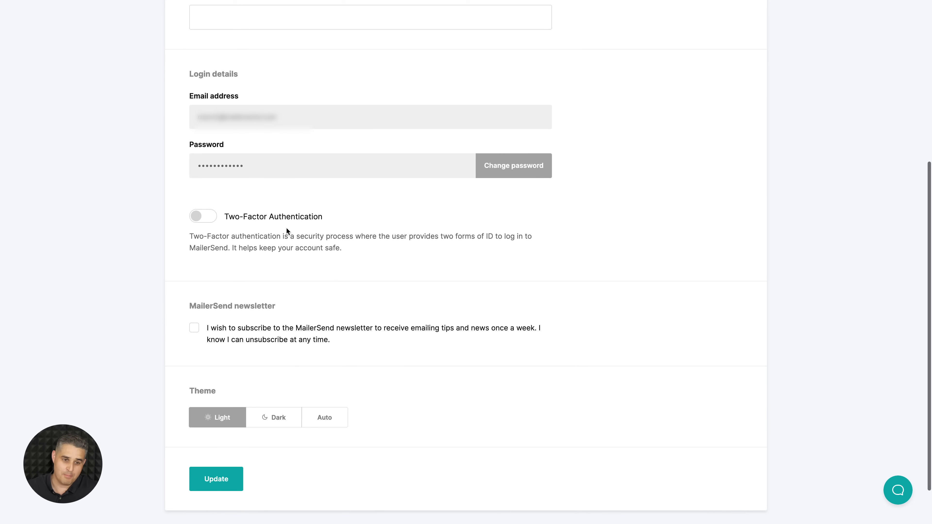
pyautogui.scroll(-2, 337, 214)
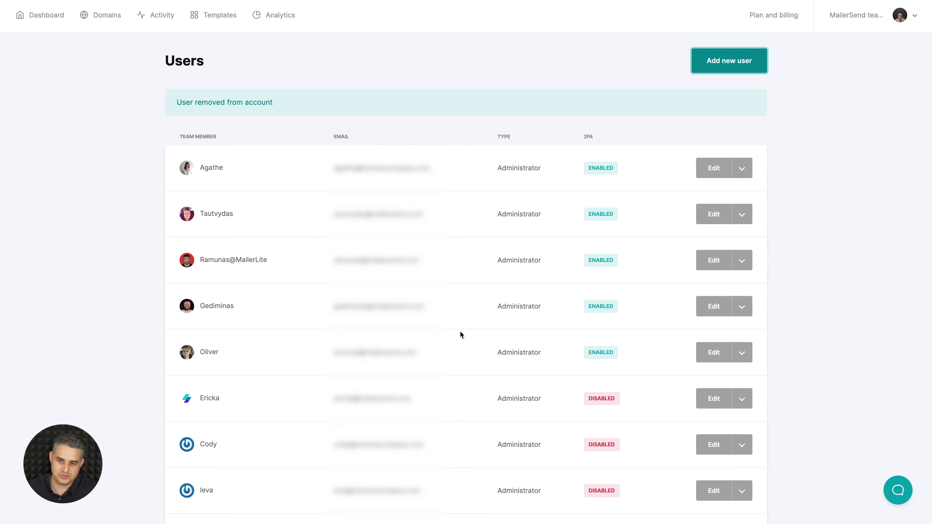
# Start adding a new Custom user and review its per-section permission checkboxes.
pyautogui.click(733, 63)
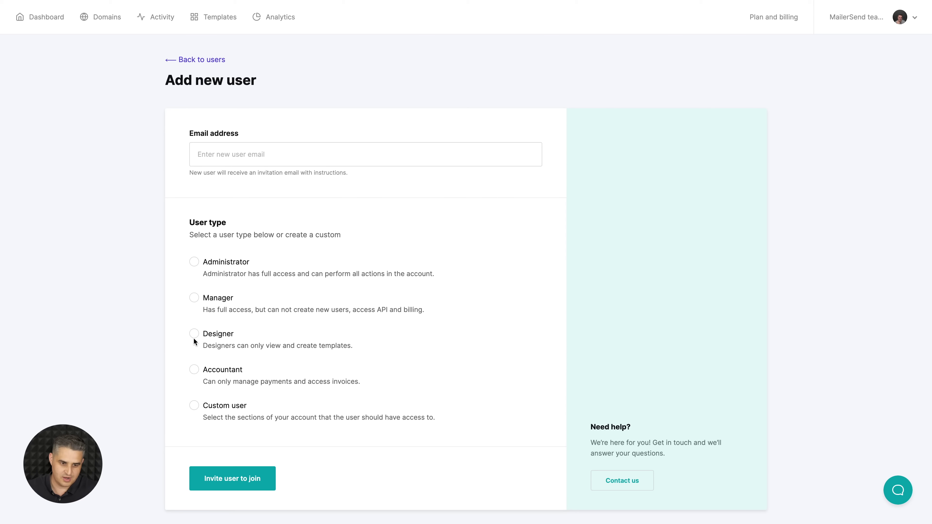
pyautogui.scroll(-2, 189, 337)
pyautogui.click(196, 367)
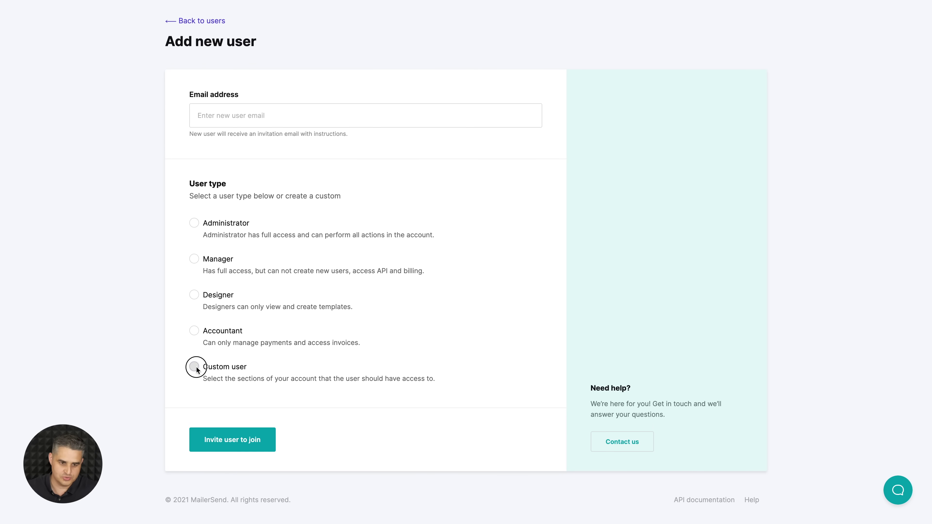
pyautogui.scroll(-6, 295, 378)
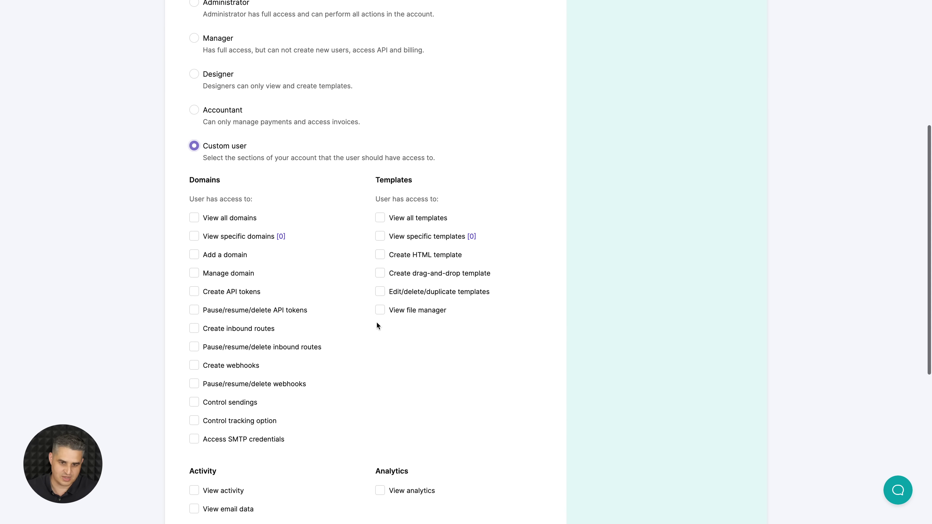
pyautogui.scroll(-5, 369, 358)
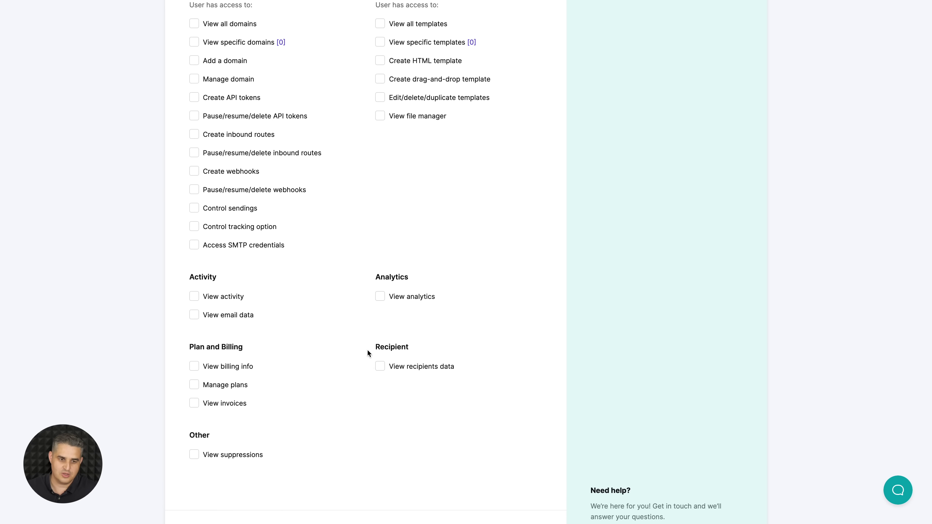
pyautogui.scroll(-3, 348, 345)
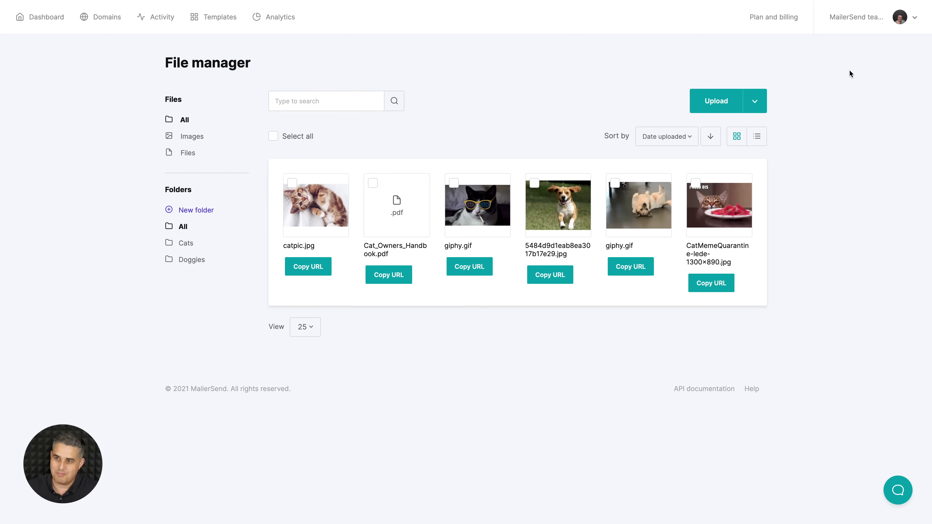
# Choose Switch account from the avatar menu to list the available accounts.
pyautogui.click(895, 19)
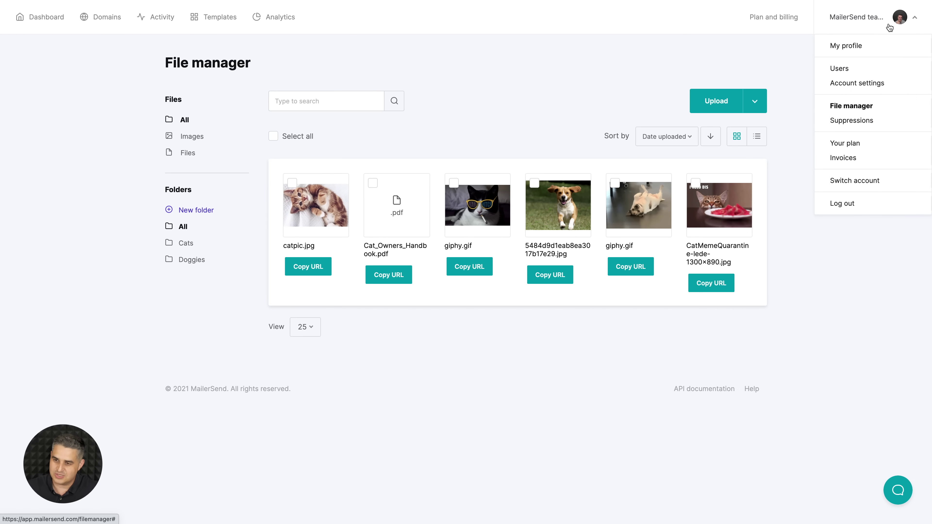
pyautogui.click(845, 181)
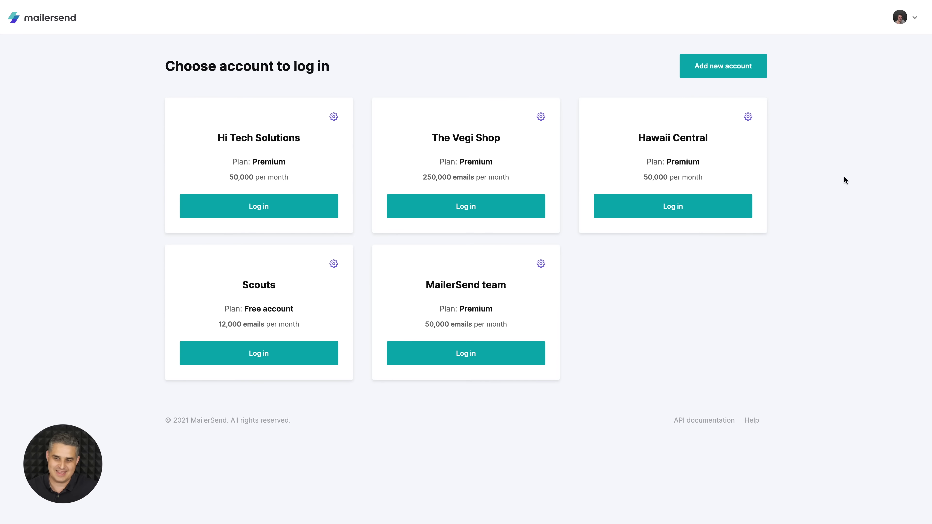
# Log in to The Vegi Shop account, then open the support chat.
pyautogui.click(471, 210)
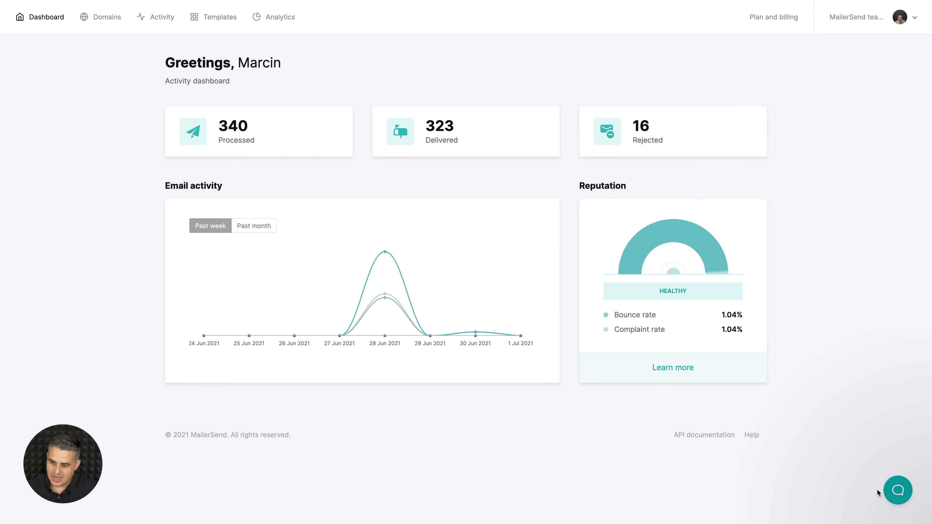
pyautogui.click(898, 490)
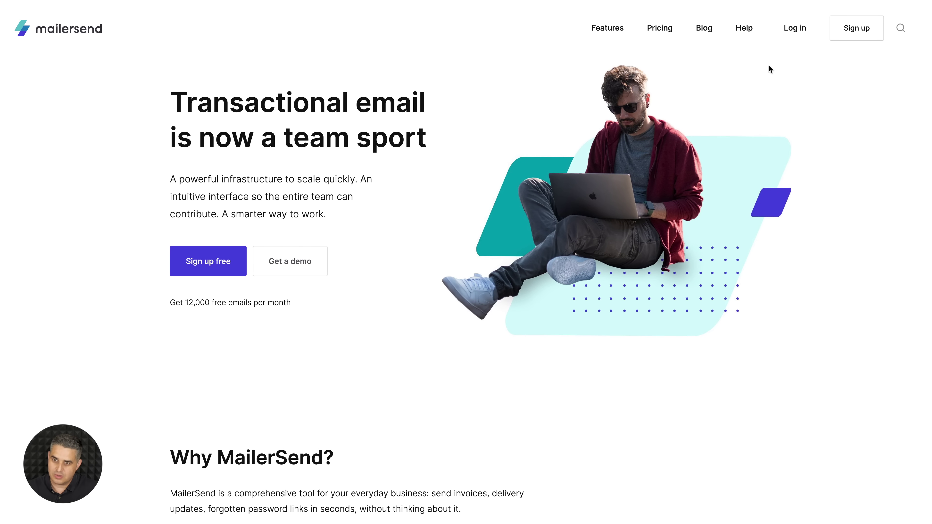
# Go to the Help centre, scroll to its footer and follow the Roadmap link.
pyautogui.click(745, 29)
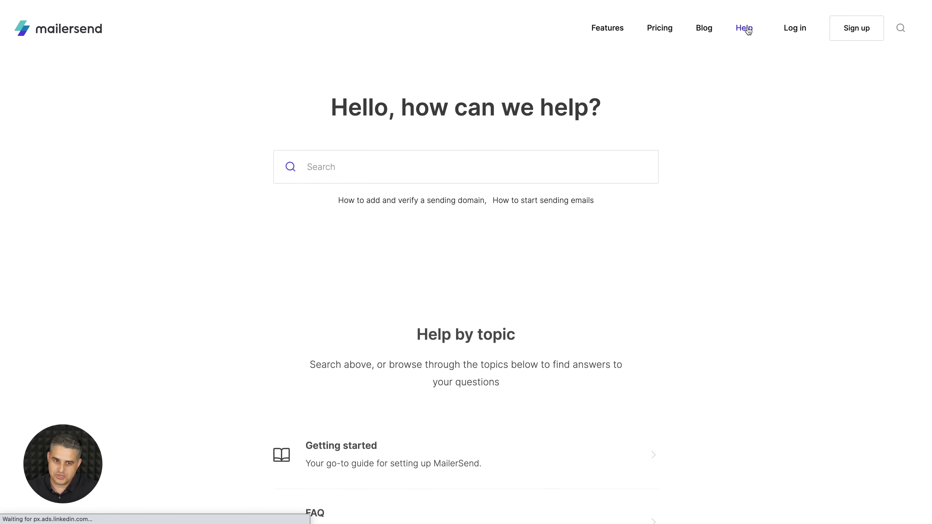
pyautogui.scroll(-10, 380, 168)
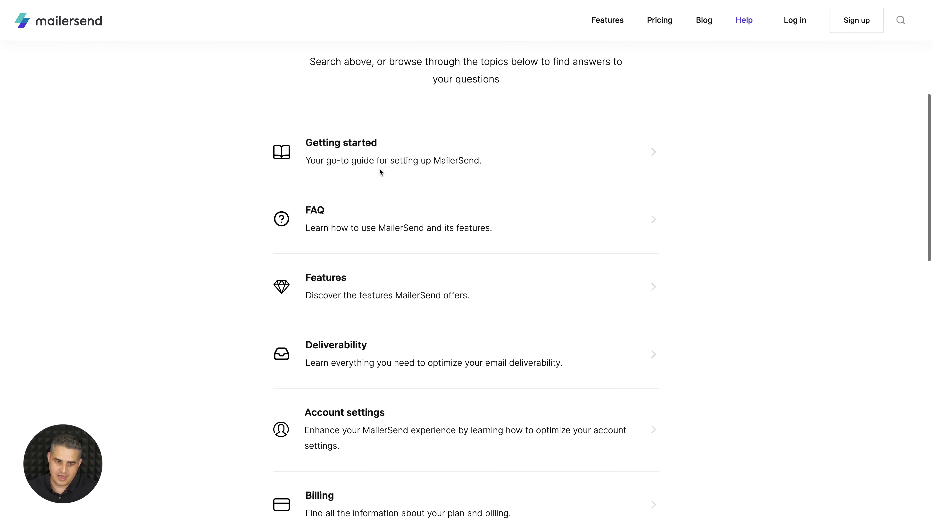
pyautogui.scroll(-10, 213, 323)
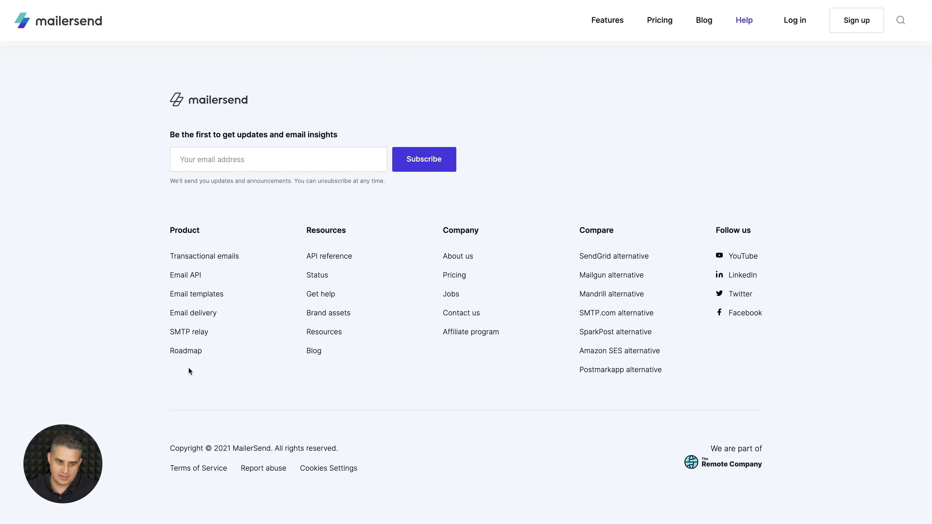
pyautogui.click(189, 353)
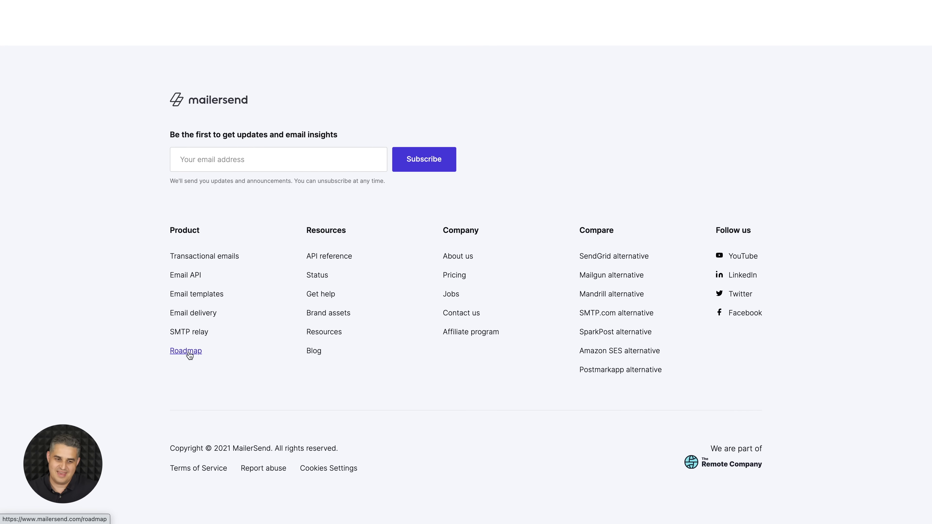